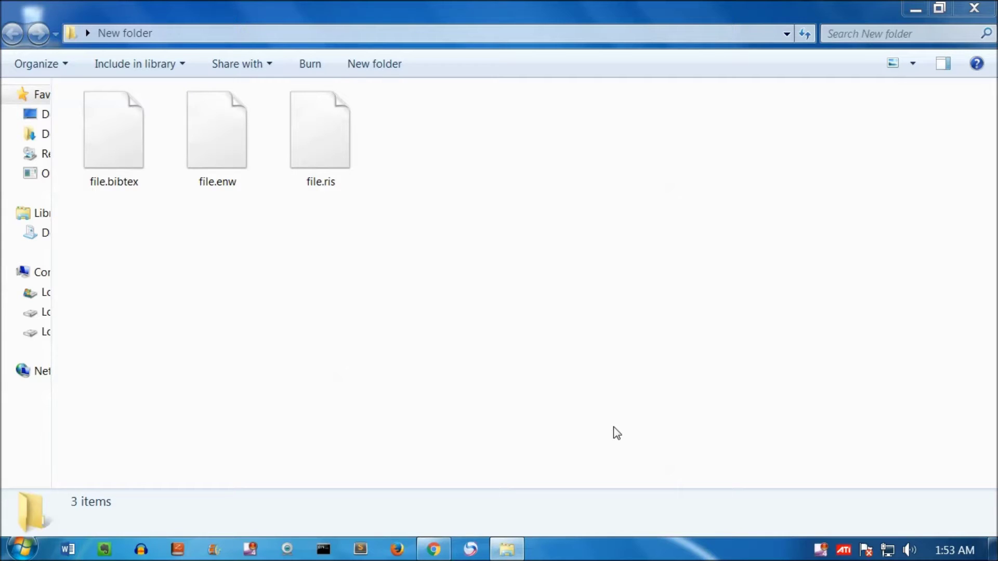
- Check the file type and size of file.bibtex, file.enw and file.ris
click(105, 152)
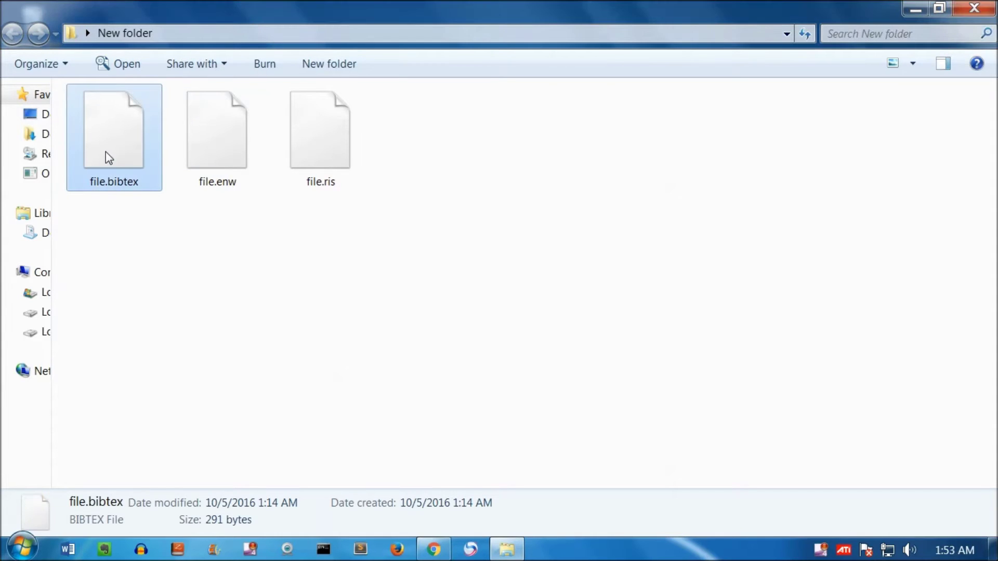
click(231, 154)
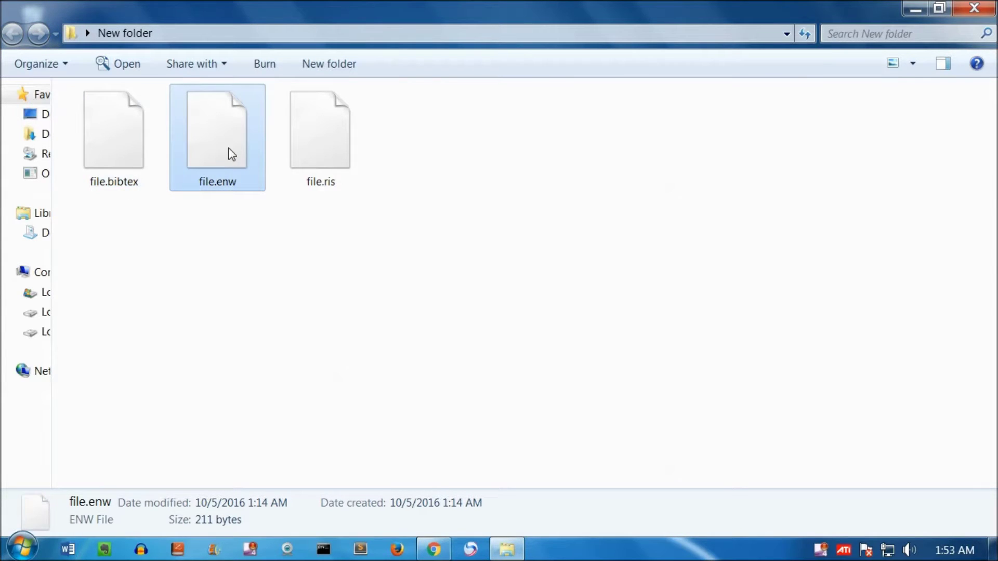
click(321, 142)
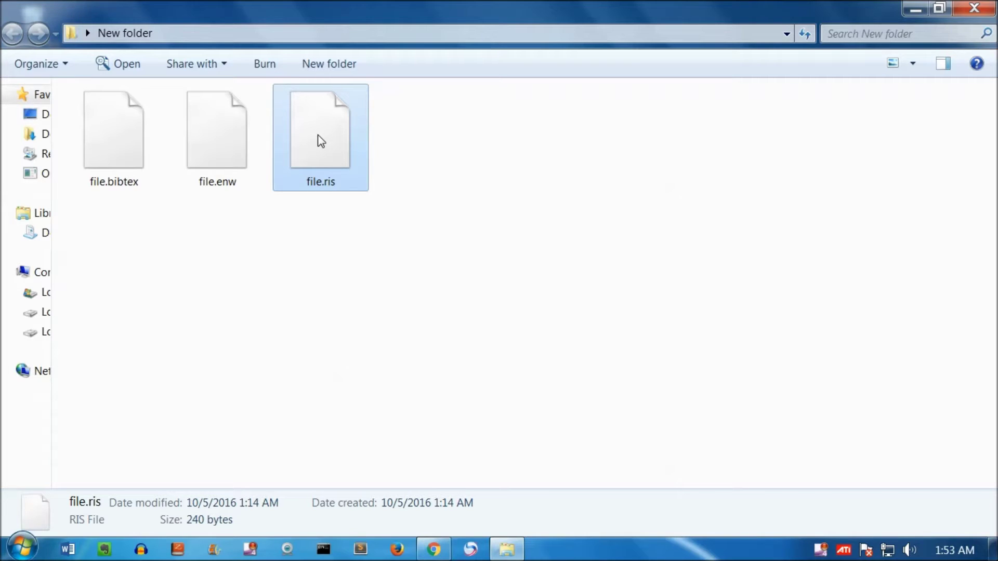
- Bring Chrome forward and go from the FileInfo home page to Software Reviews
mouse_move(439, 550)
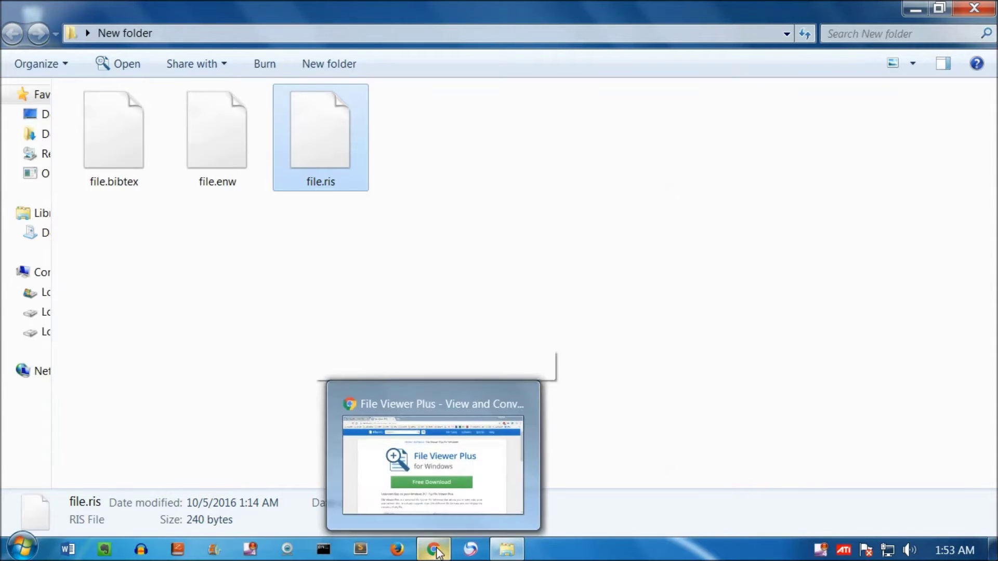
click(438, 553)
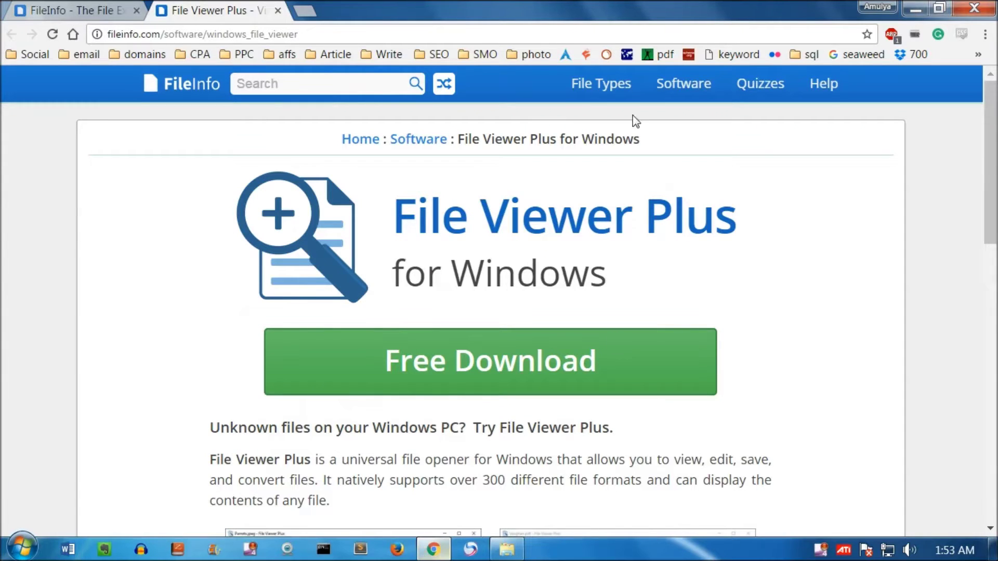
click(179, 85)
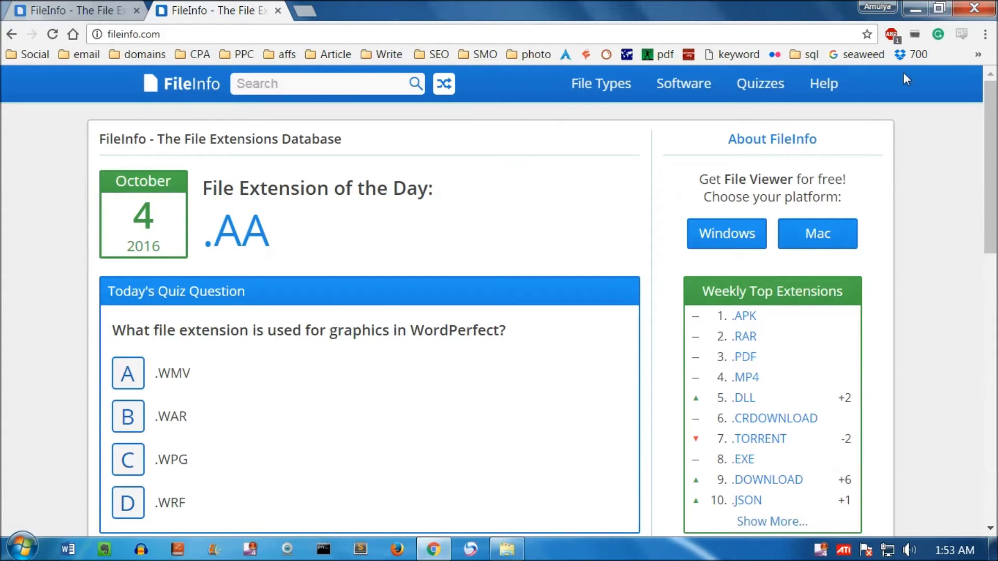
click(687, 83)
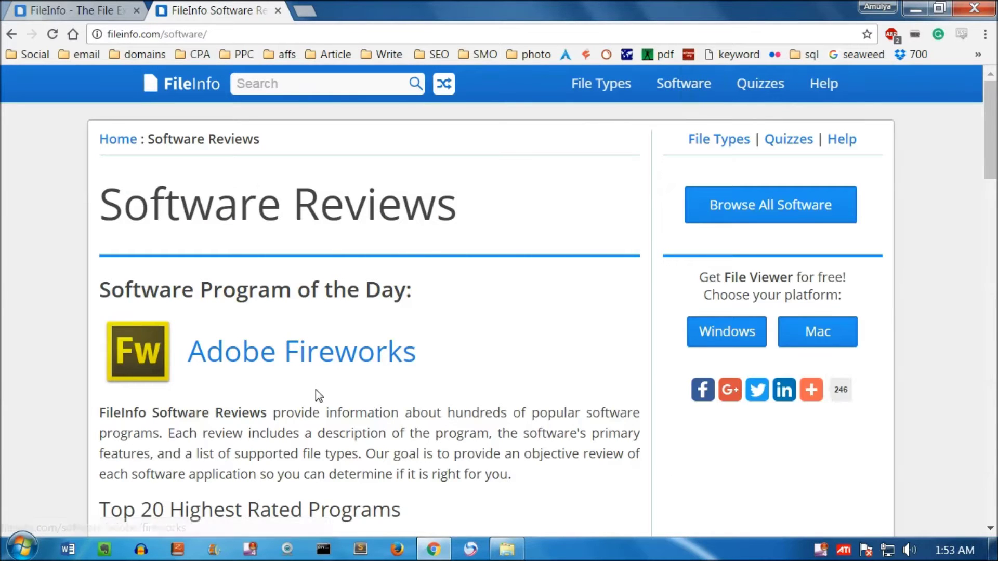
- Browse the Software Reviews page, highlight the free File Viewer offer, and return home
scroll(316, 388, down, 20)
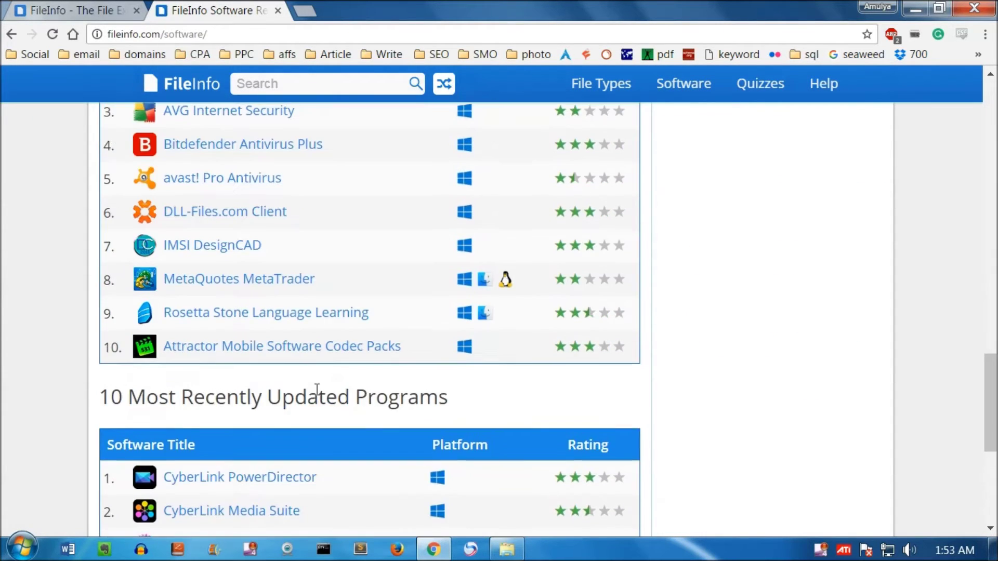
scroll(317, 389, down, 6)
scroll(316, 389, up, 20)
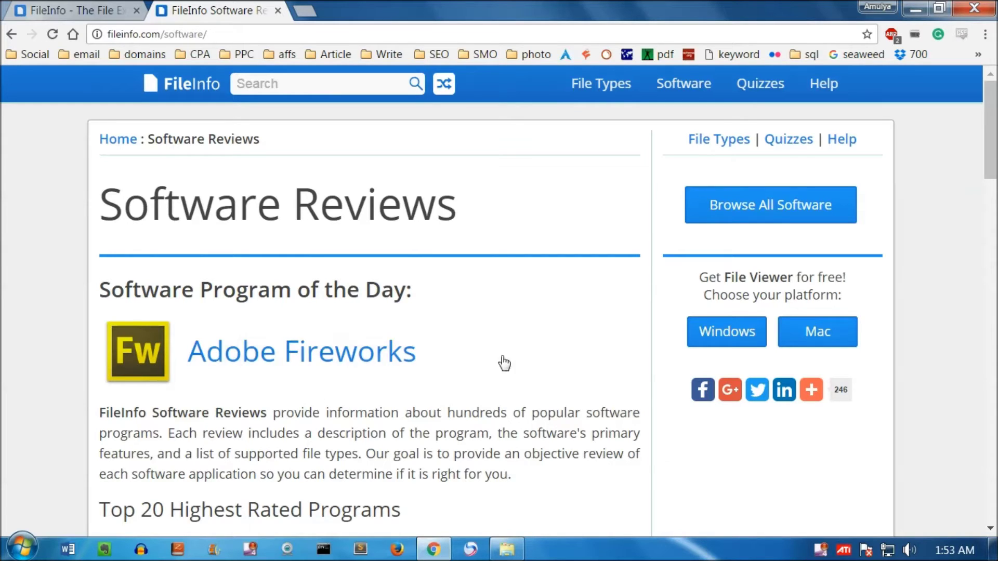
drag(733, 282, 896, 286)
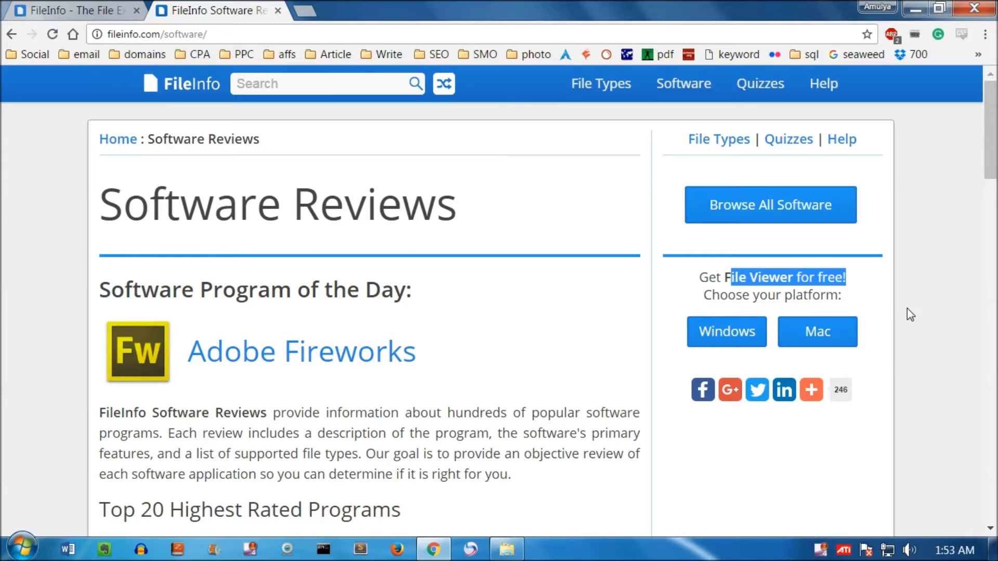
click(191, 82)
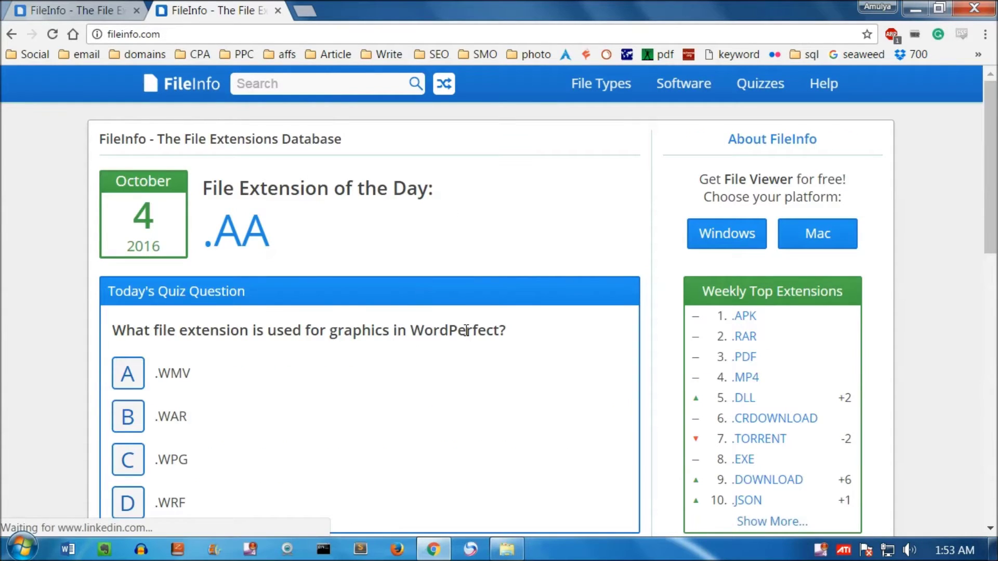
- Scroll the home page to Universal File Viewers and note the File Viewer for Android entry
scroll(467, 331, down, 2)
scroll(467, 331, down, 10)
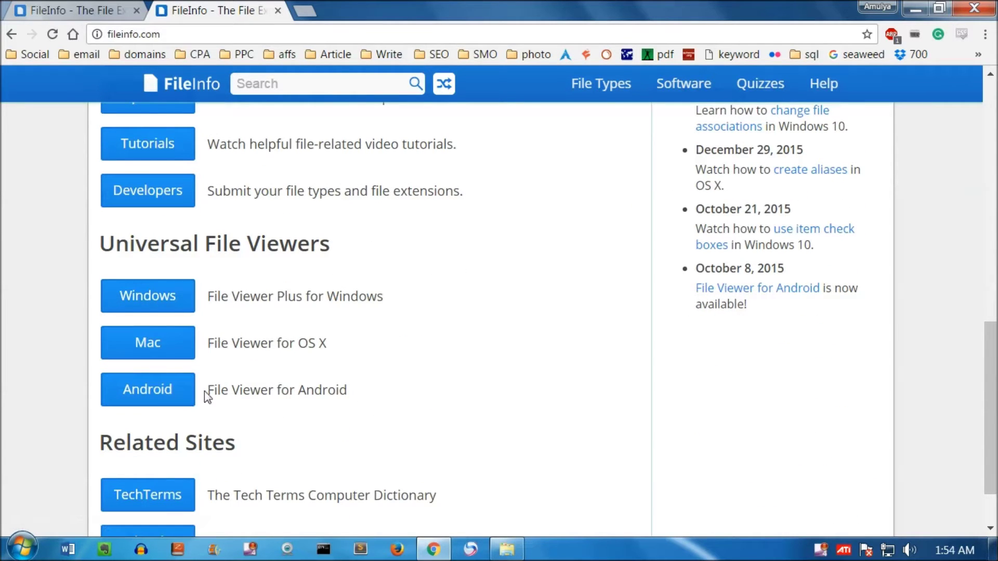
drag(204, 391, 447, 391)
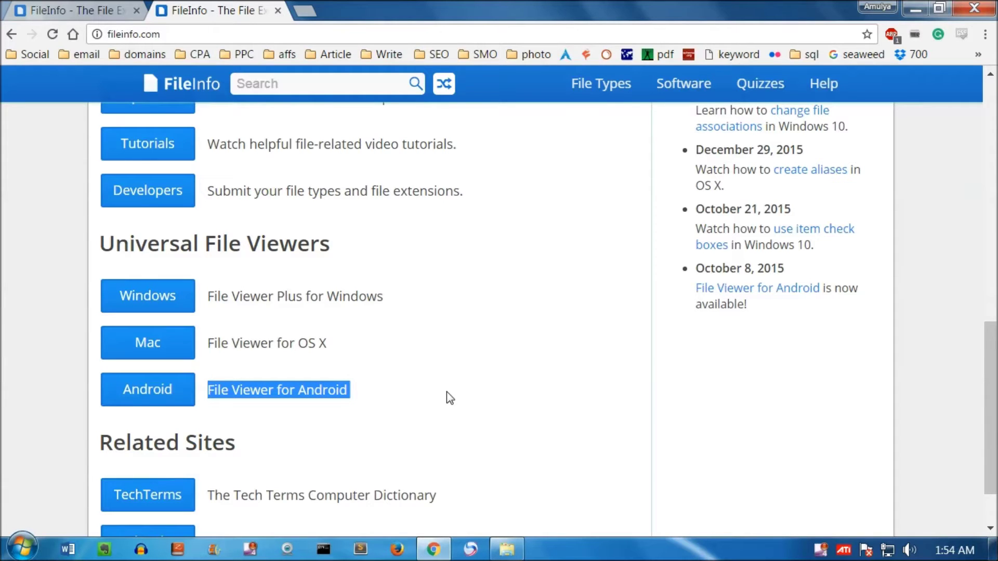
scroll(447, 393, down, 2)
scroll(447, 392, up, 4)
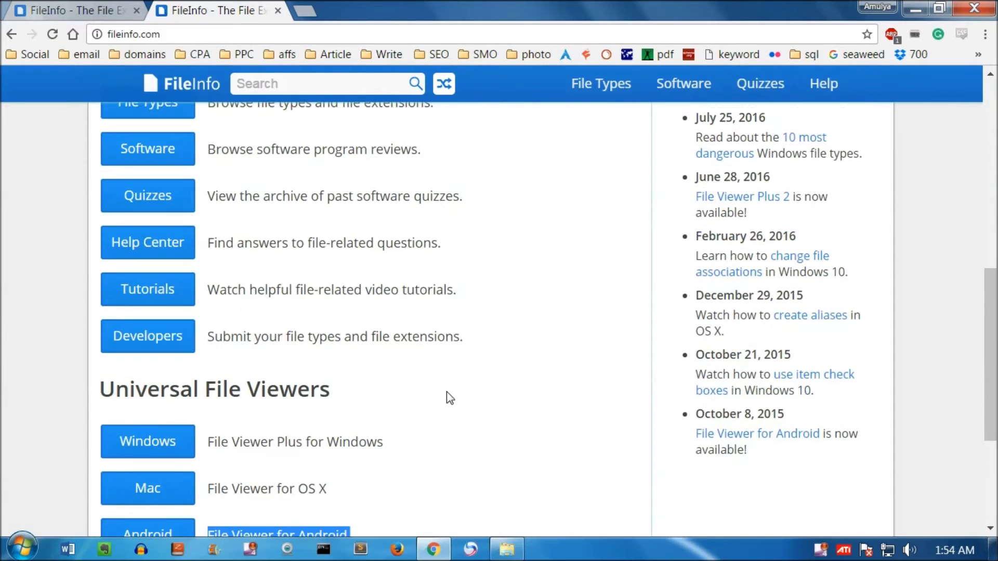
scroll(563, 352, down, 3)
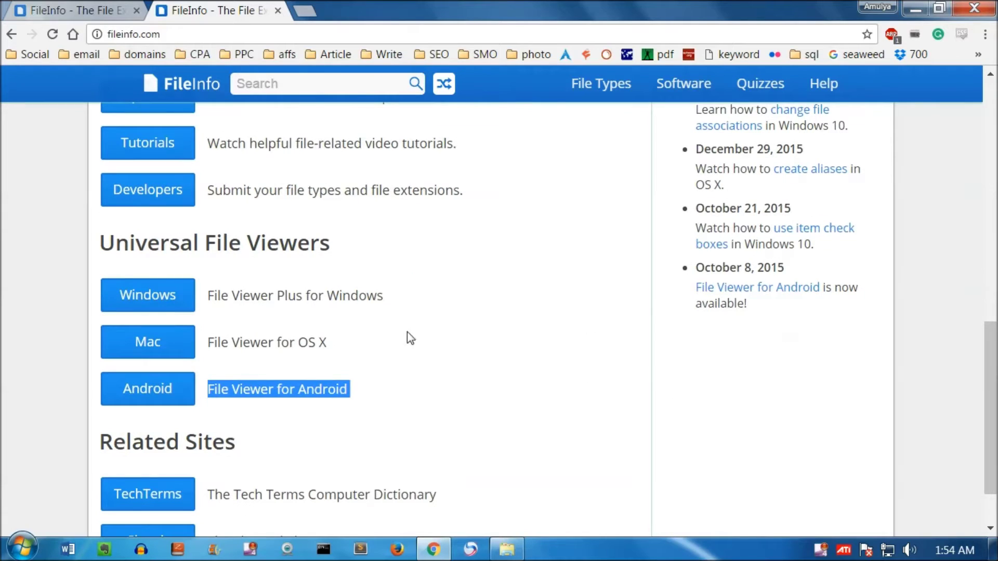
click(408, 333)
- Open the Windows, Mac and Android viewer pages each in a new tab
right_click(152, 291)
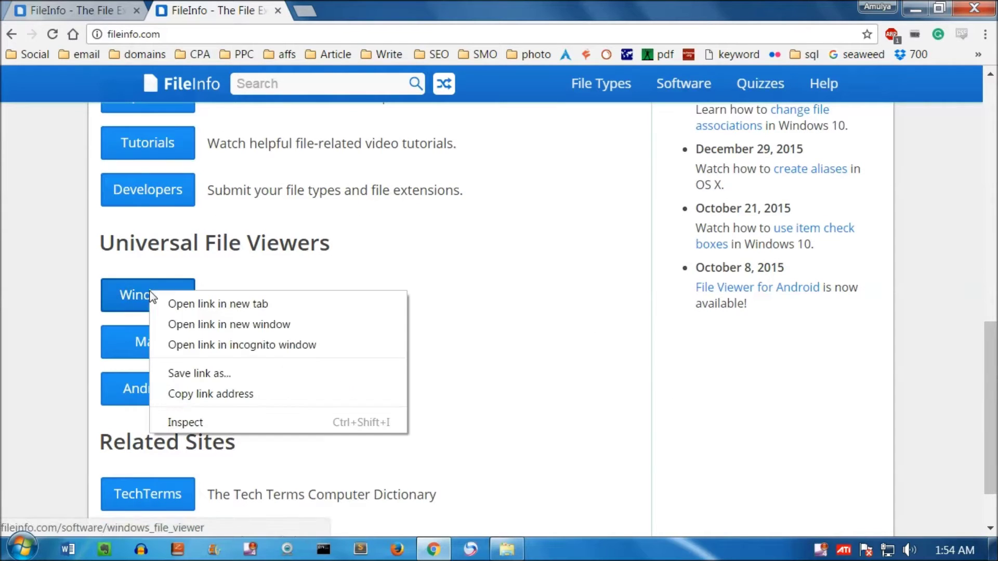
click(170, 305)
right_click(156, 344)
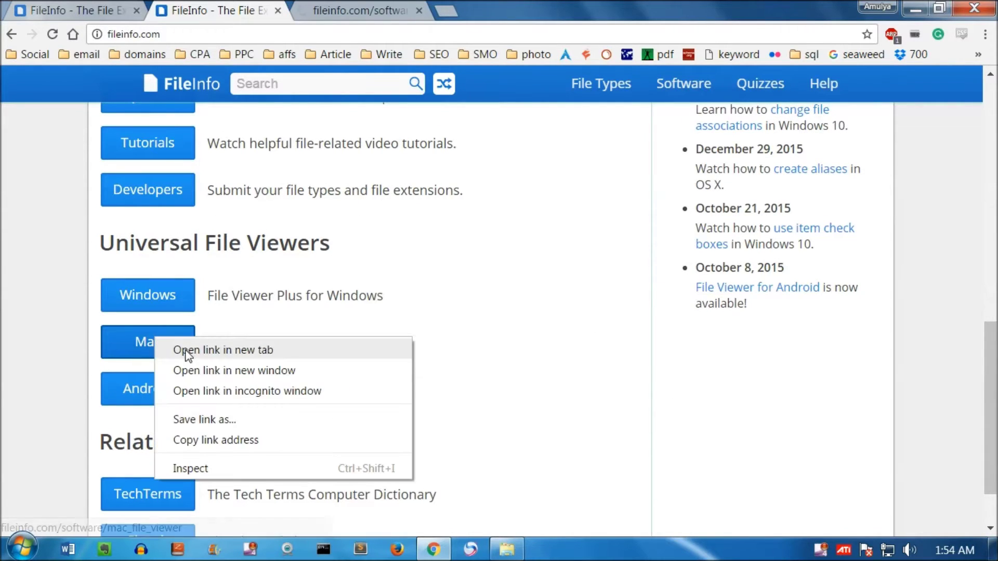
click(166, 350)
right_click(159, 389)
click(212, 395)
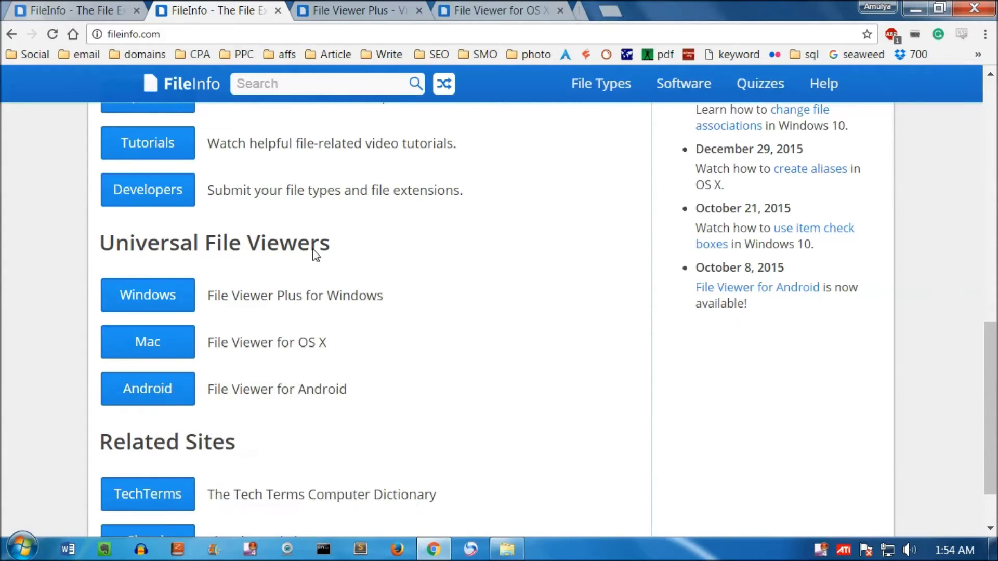
- Compare the File Viewer Plus, Mac and Android tabs by their headings, scrolling the Android page
click(355, 8)
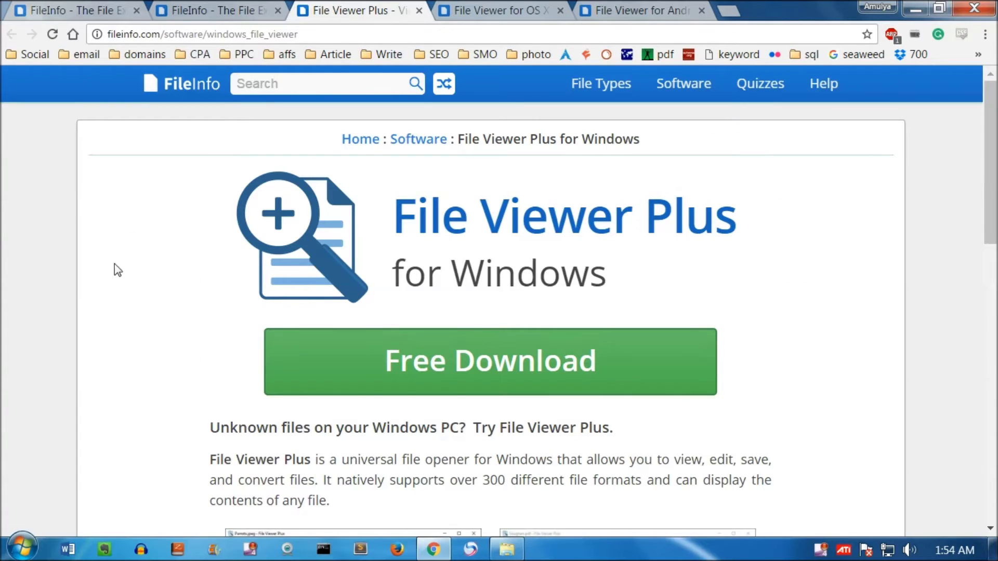
drag(395, 275, 660, 279)
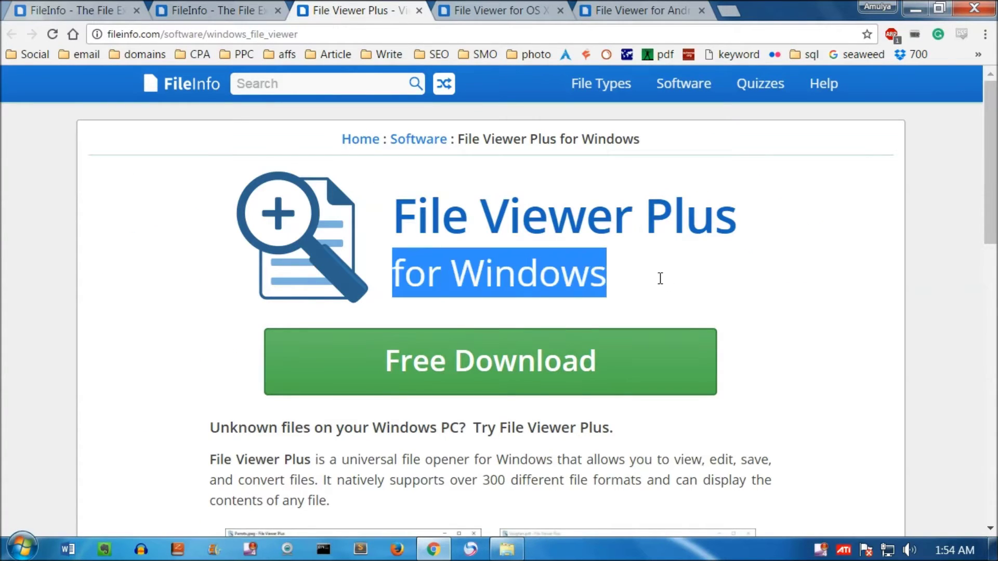
click(470, 16)
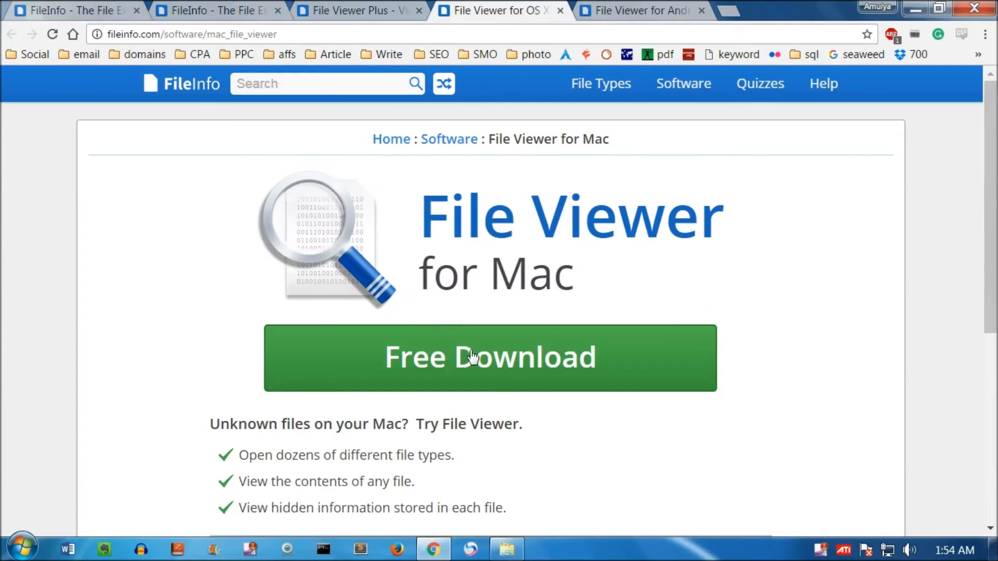
drag(407, 283, 647, 290)
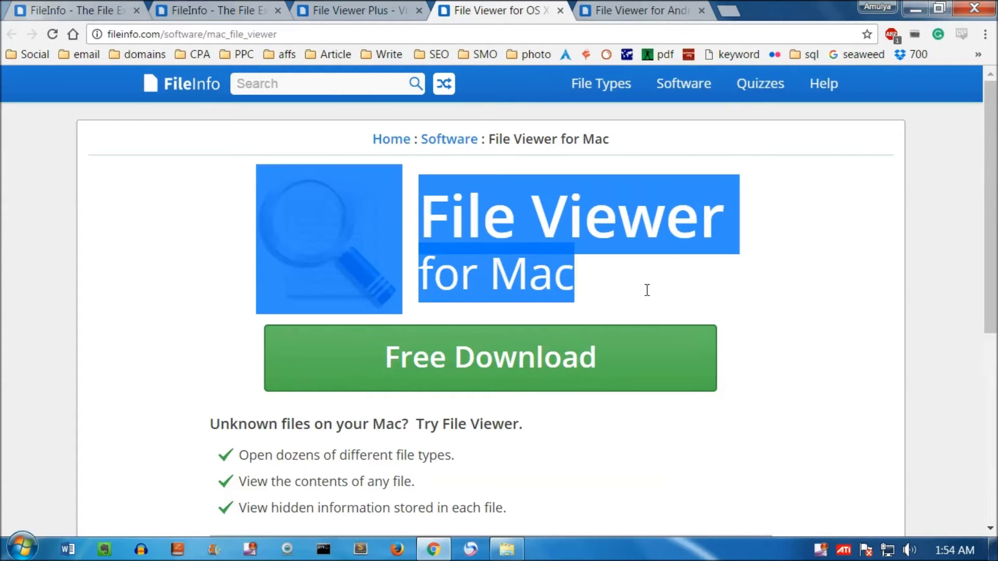
click(720, 287)
click(637, 10)
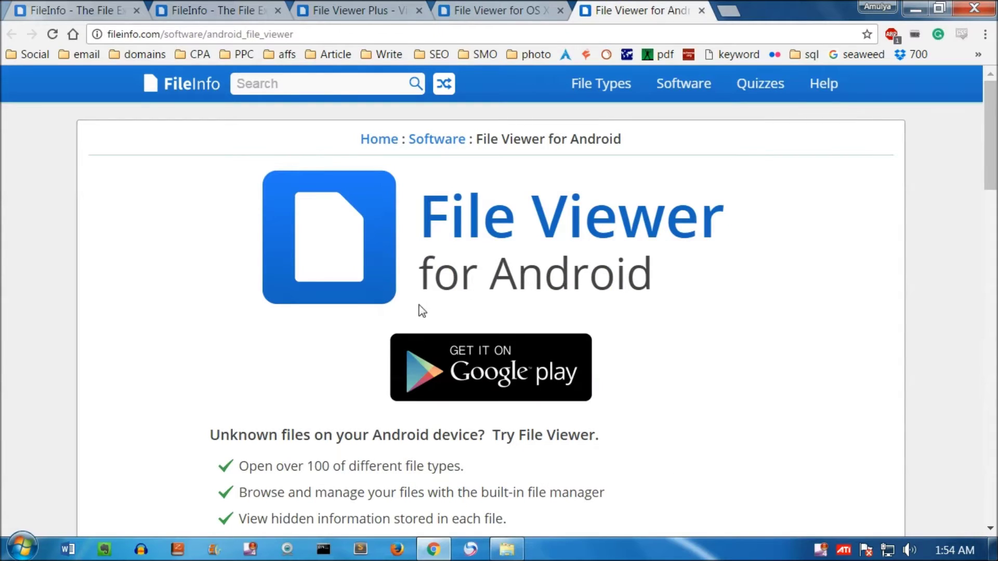
drag(413, 278, 729, 286)
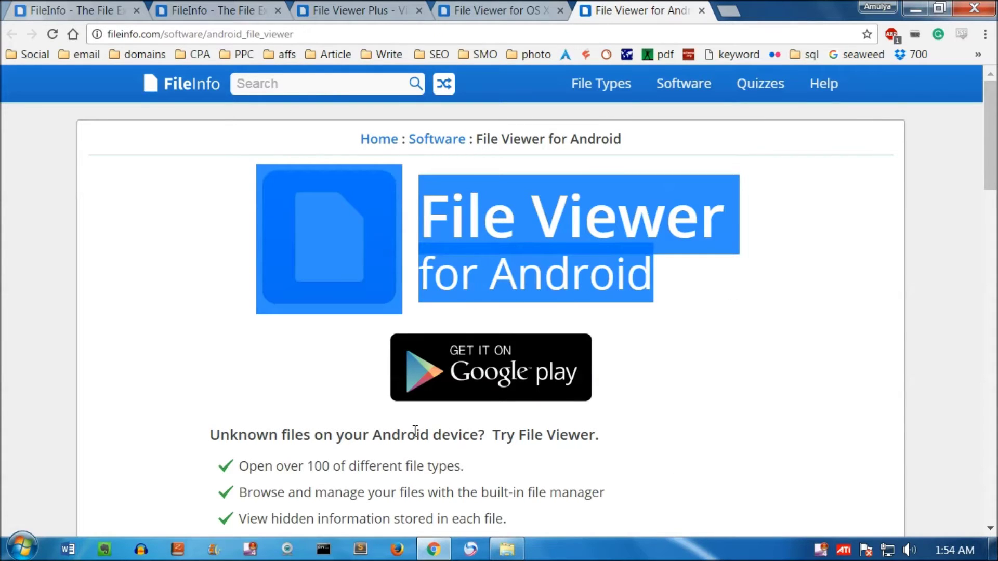
scroll(760, 372, down, 10)
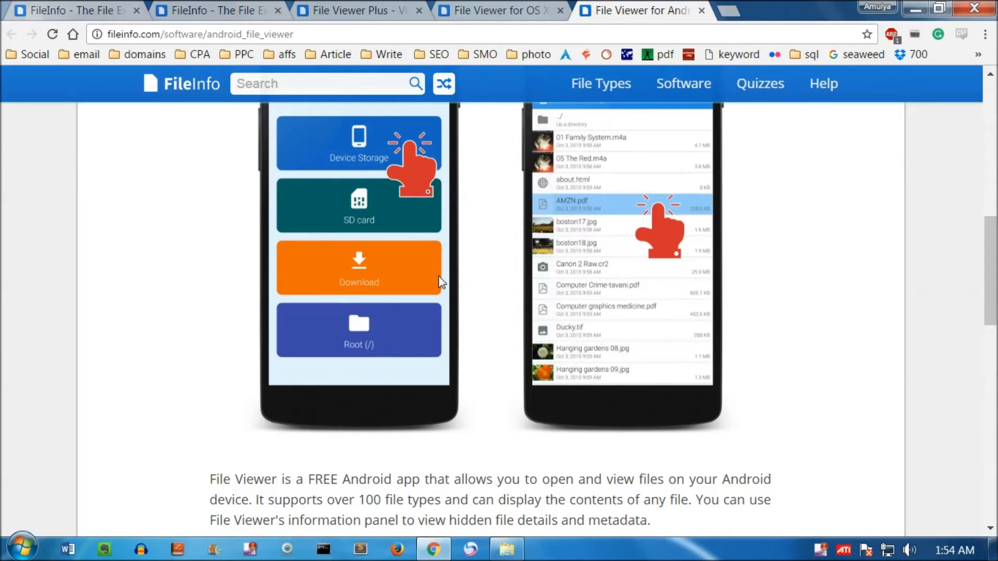
scroll(439, 279, down, 8)
scroll(439, 280, down, 8)
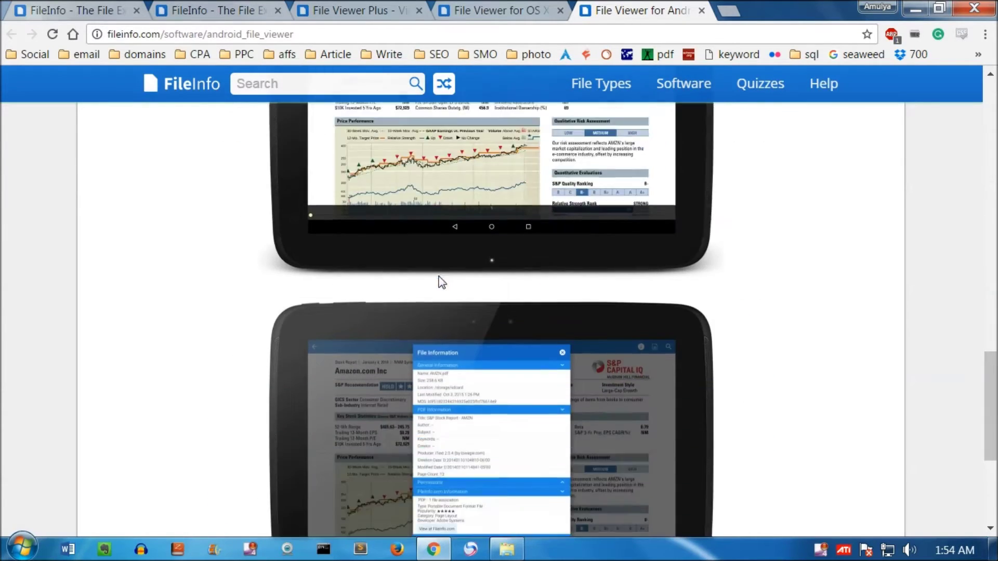
- Scroll the File Viewer for Mac page to its Native, Text, Hex and Icon View screenshots
click(481, 7)
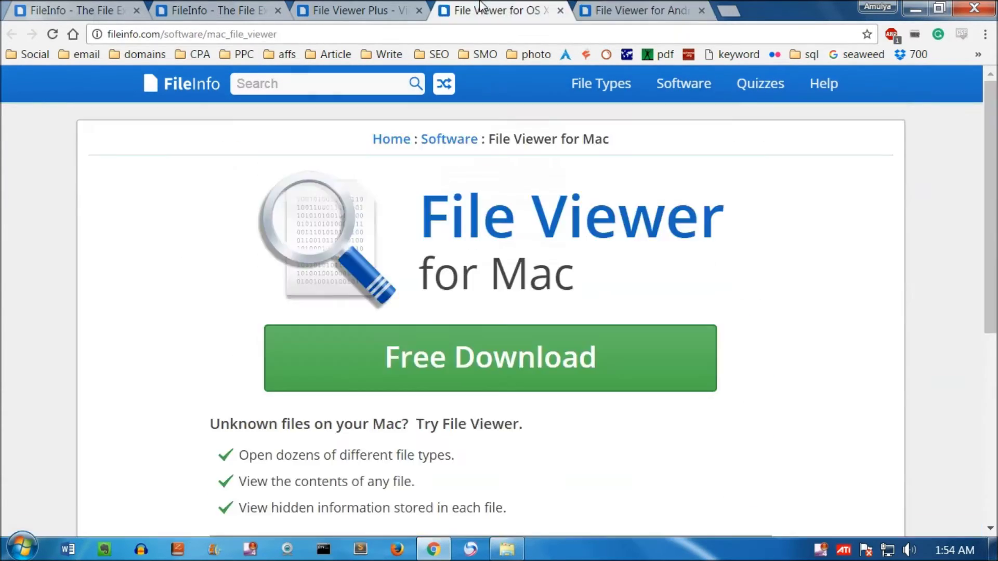
scroll(486, 406, down, 7)
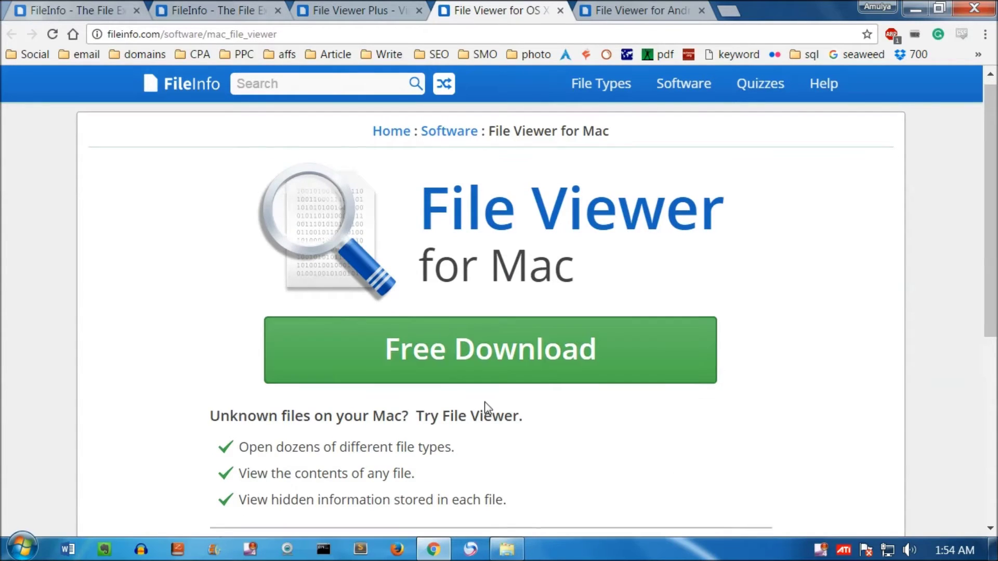
drag(189, 300, 771, 290)
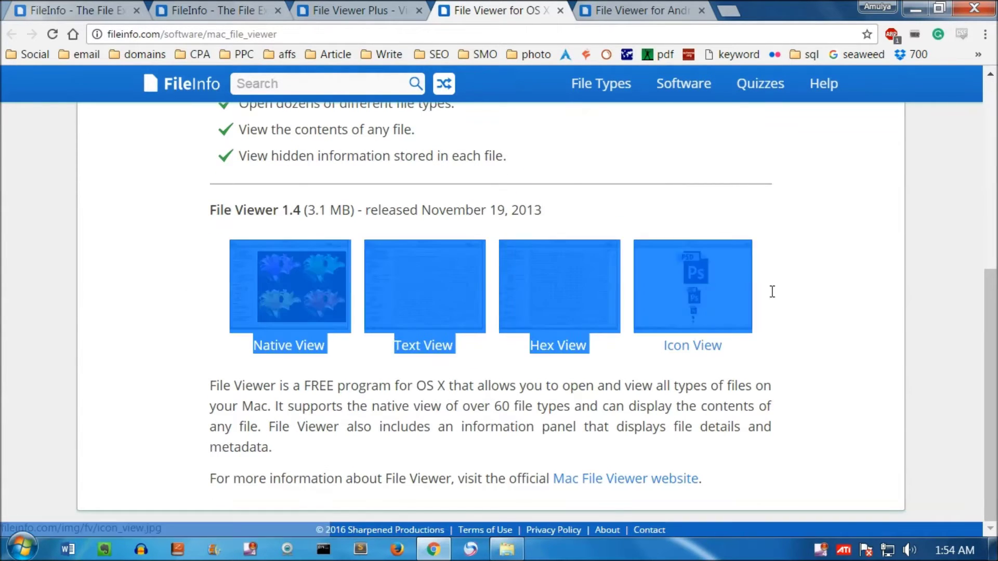
click(873, 289)
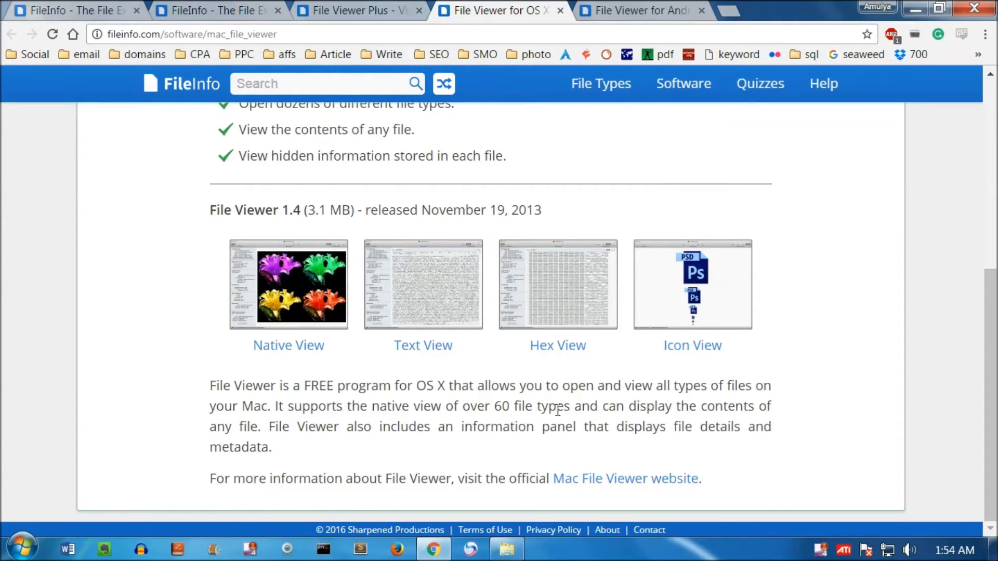
click(348, 8)
- Browse the Features section of the File Viewer Plus for Windows page, then return to the top
click(753, 284)
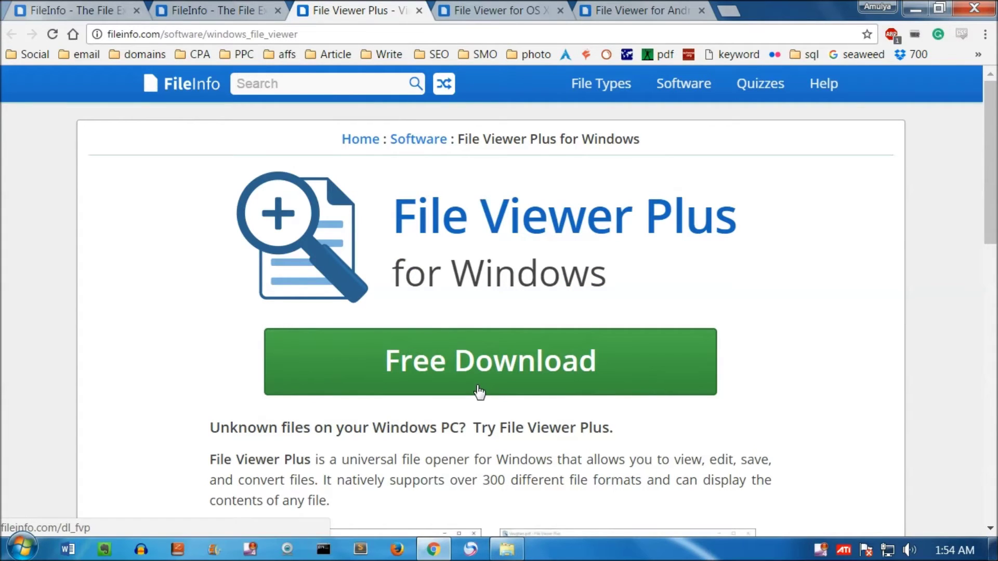
scroll(479, 391, down, 8)
scroll(479, 391, down, 6)
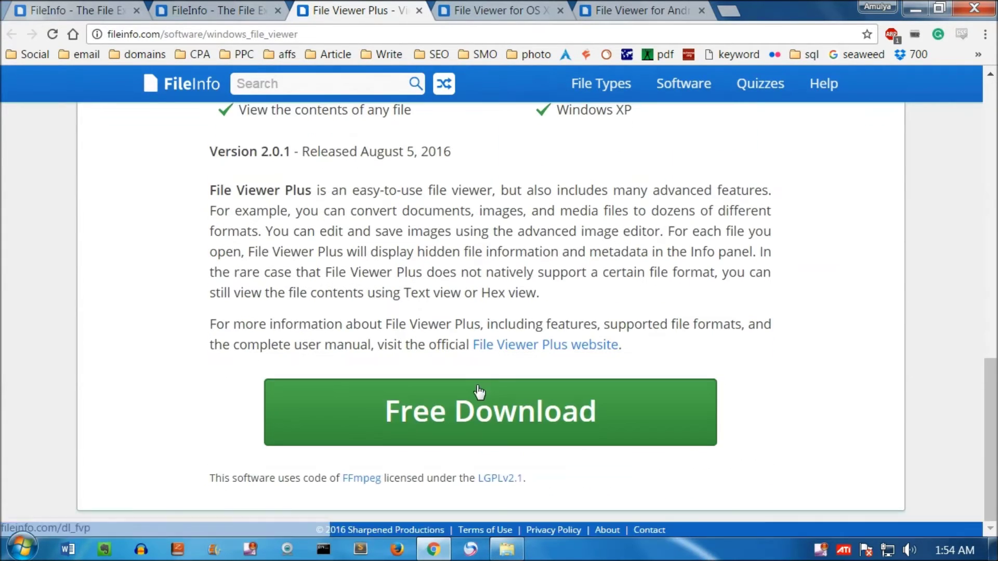
scroll(479, 391, up, 14)
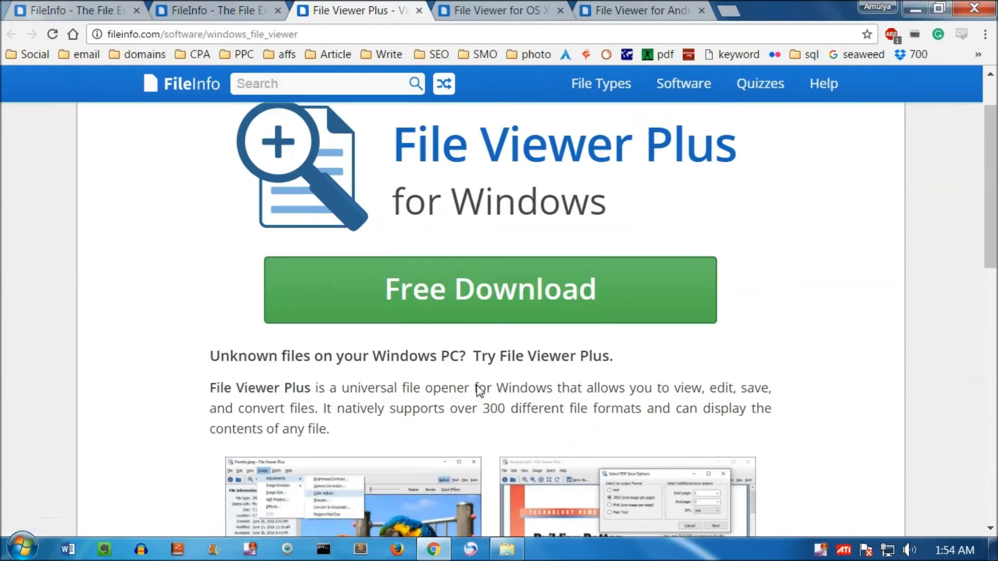
scroll(478, 391, down, 5)
drag(643, 363, 545, 201)
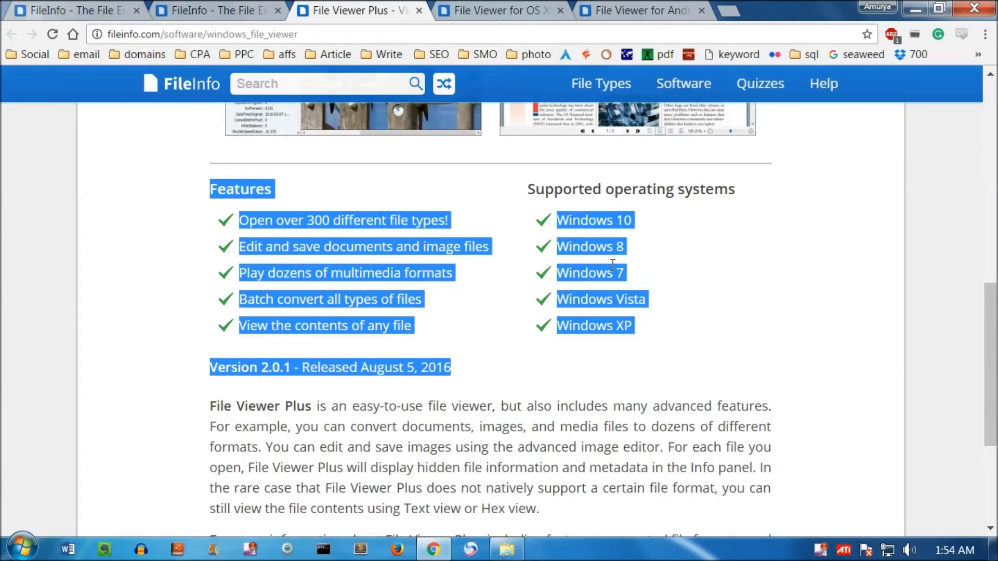
click(757, 244)
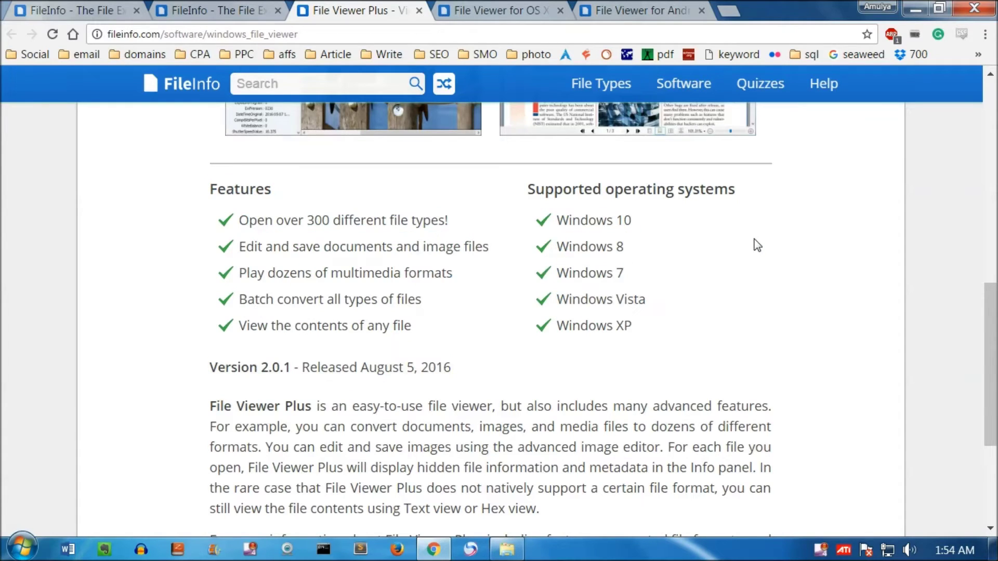
click(433, 15)
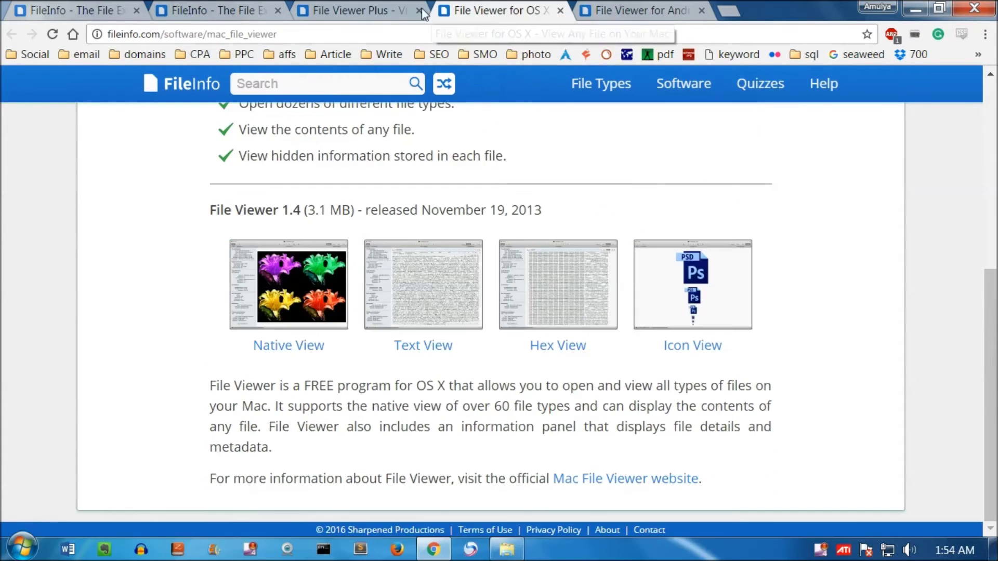
click(352, 7)
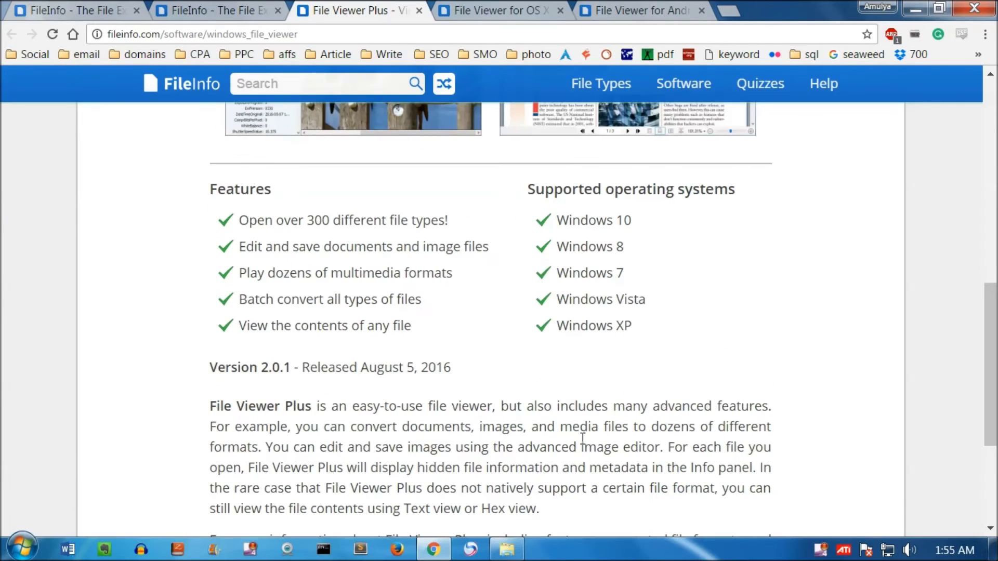
scroll(583, 438, up, 10)
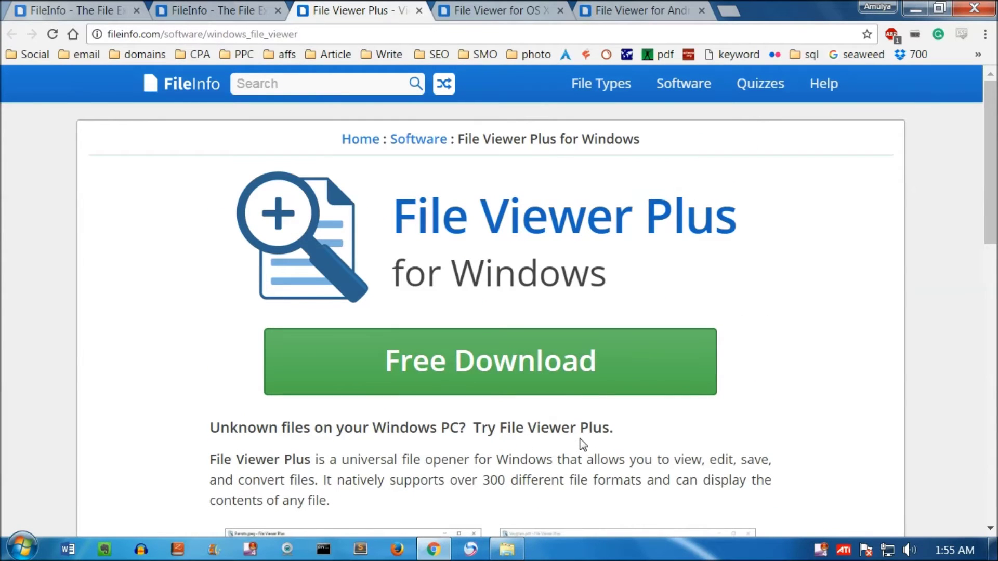
- Minimize Chrome, shrink the New folder window, and select the fvp_setup installer on the desktop
click(924, 8)
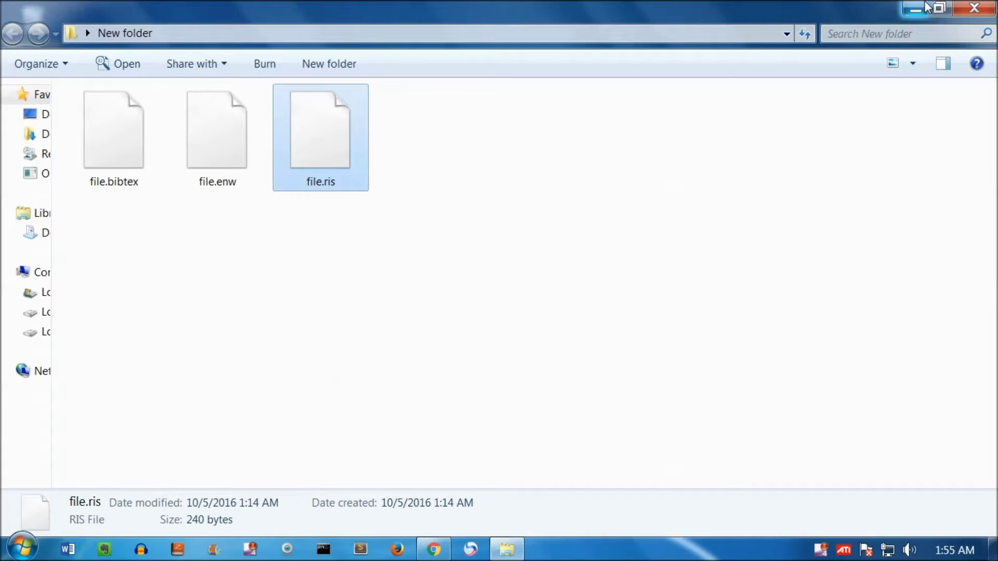
double_click(652, 20)
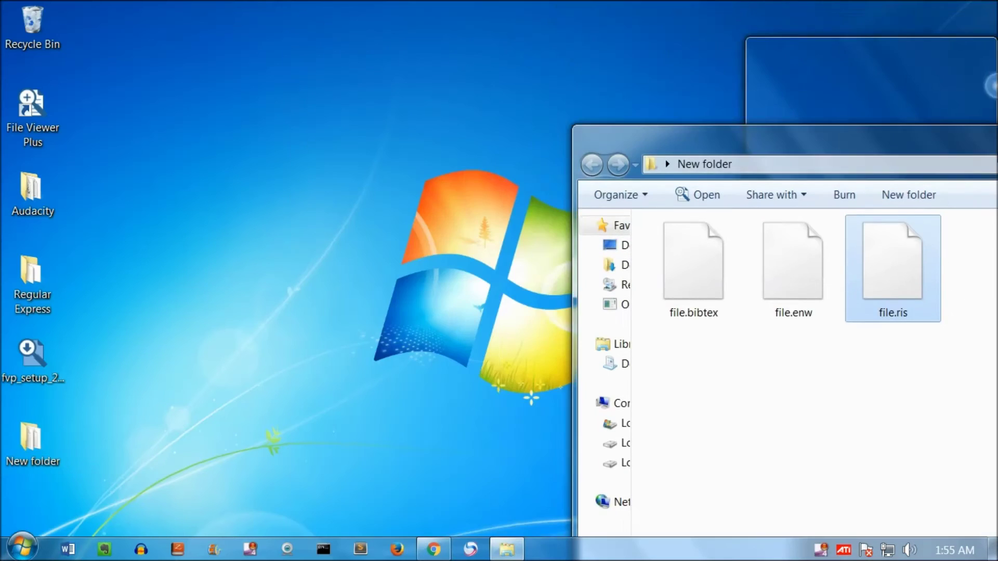
click(242, 258)
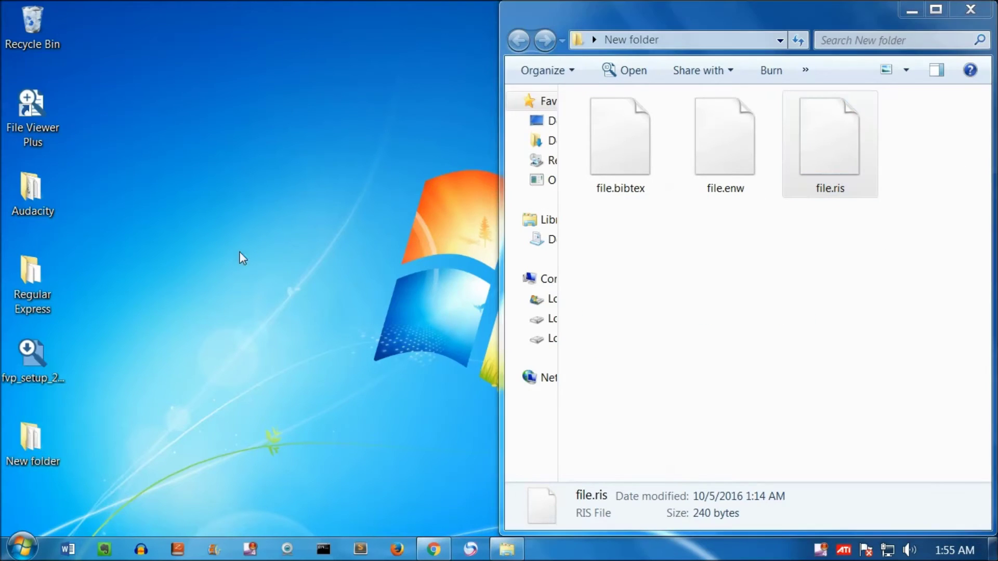
click(50, 362)
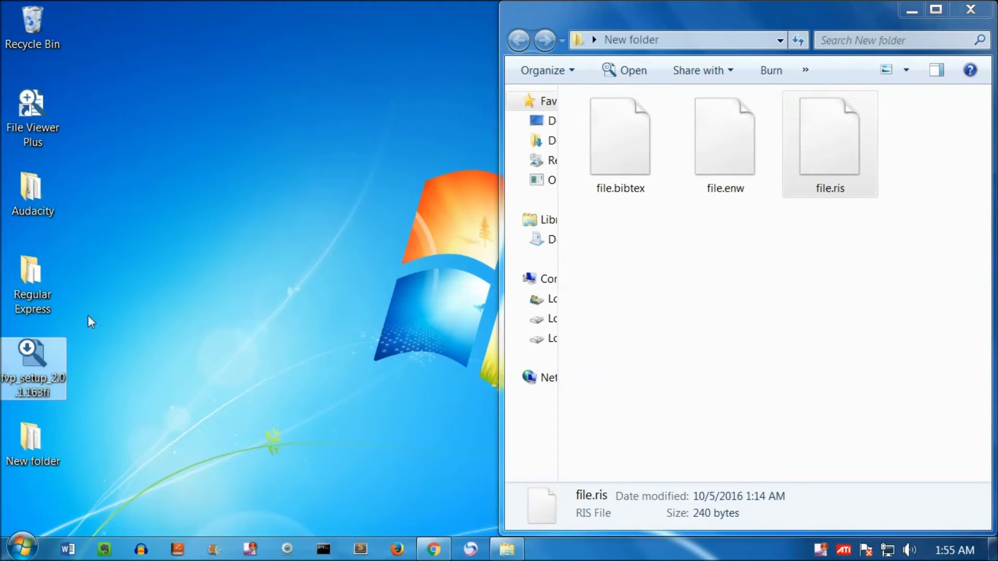
mouse_move(40, 374)
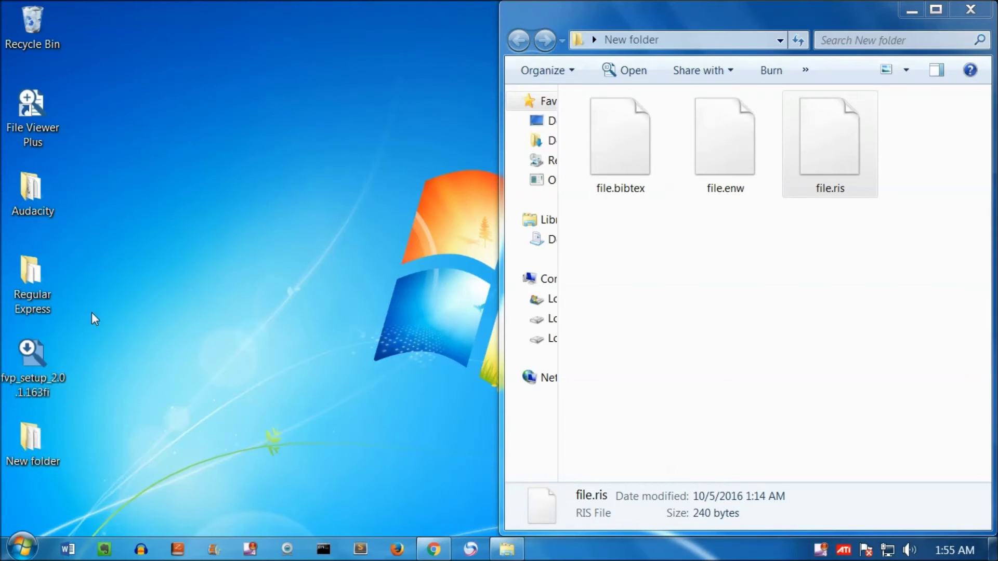
- Launch the fvp_setup installer, allow it to run, and agree to remove the previous version
double_click(41, 375)
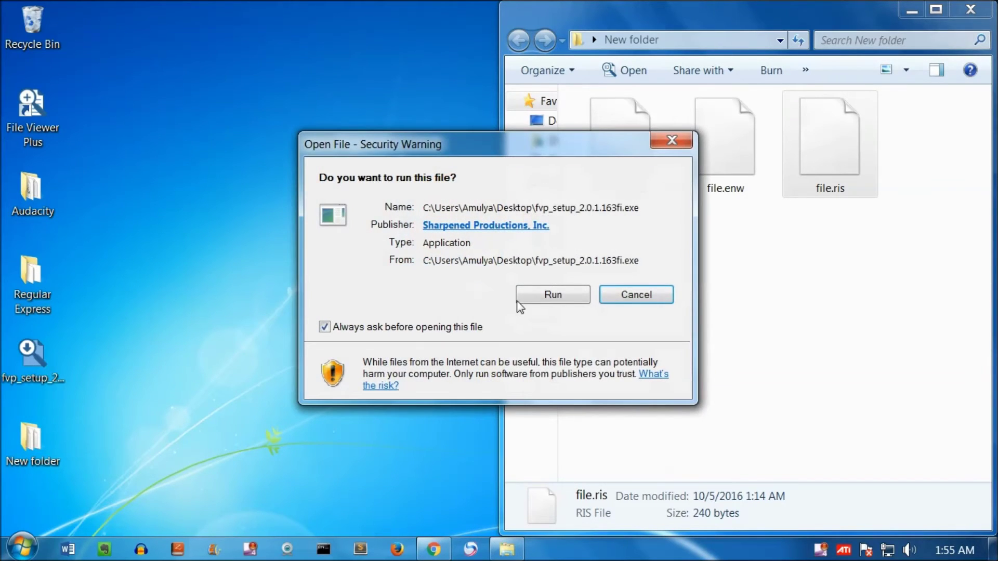
click(530, 292)
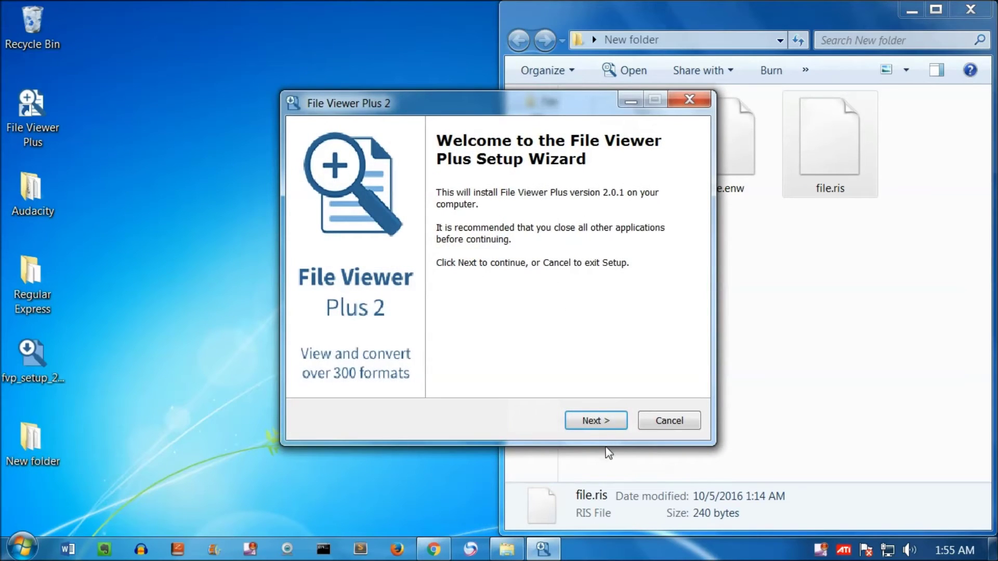
click(594, 422)
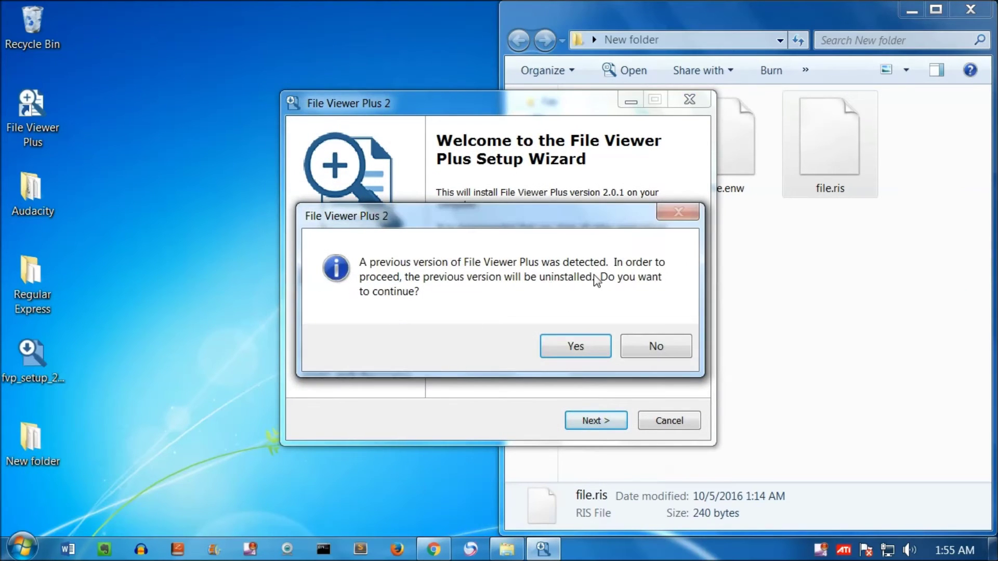
click(571, 346)
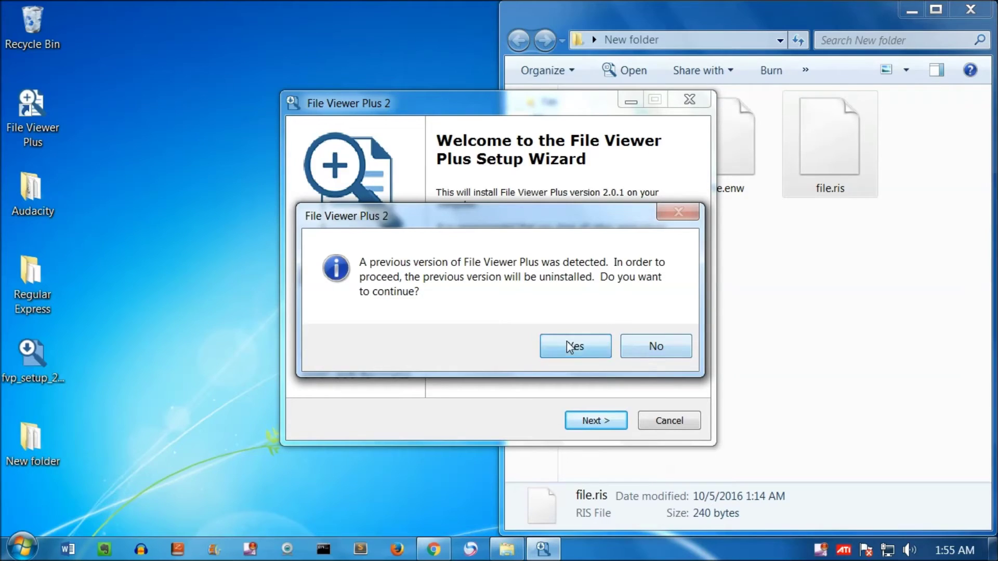
- Accept the license and install to C:\Program Files (x86)\File Viewer Plus with default tasks
click(383, 366)
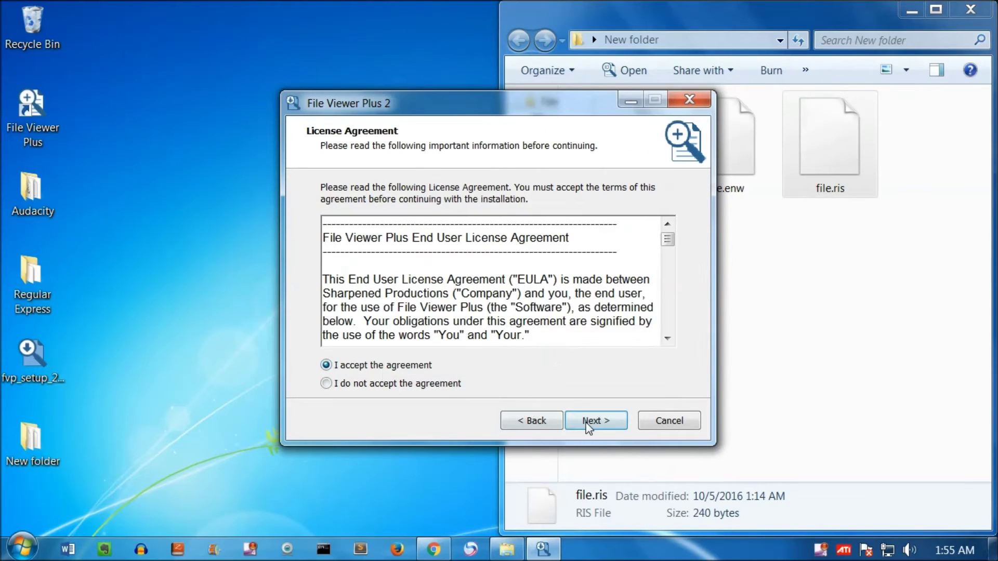
click(592, 421)
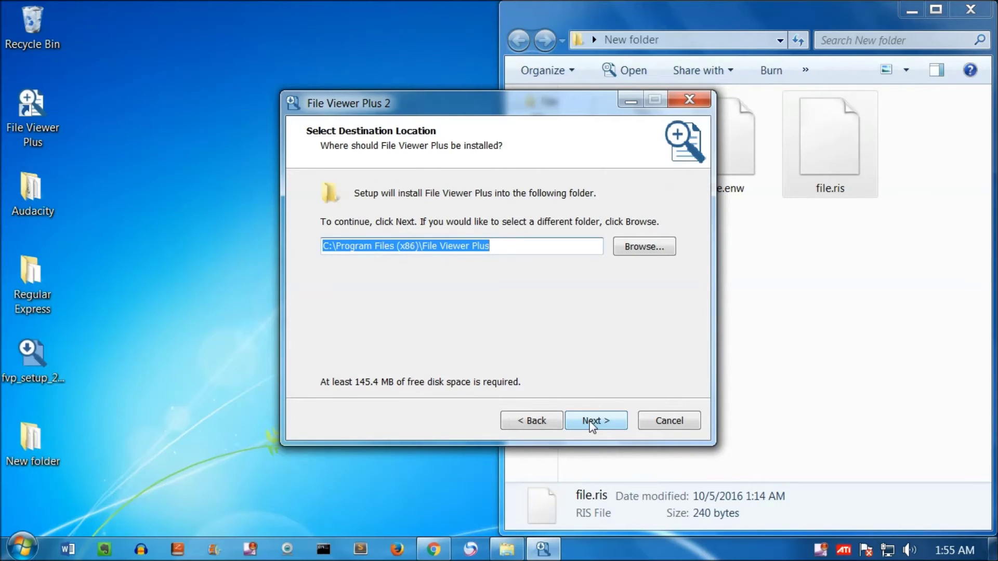
click(591, 422)
click(592, 422)
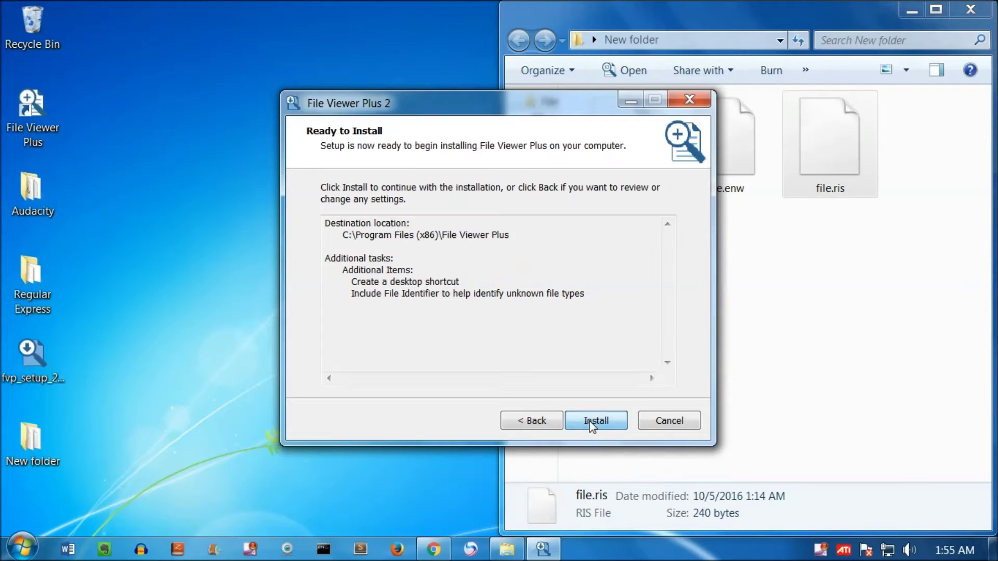
click(593, 422)
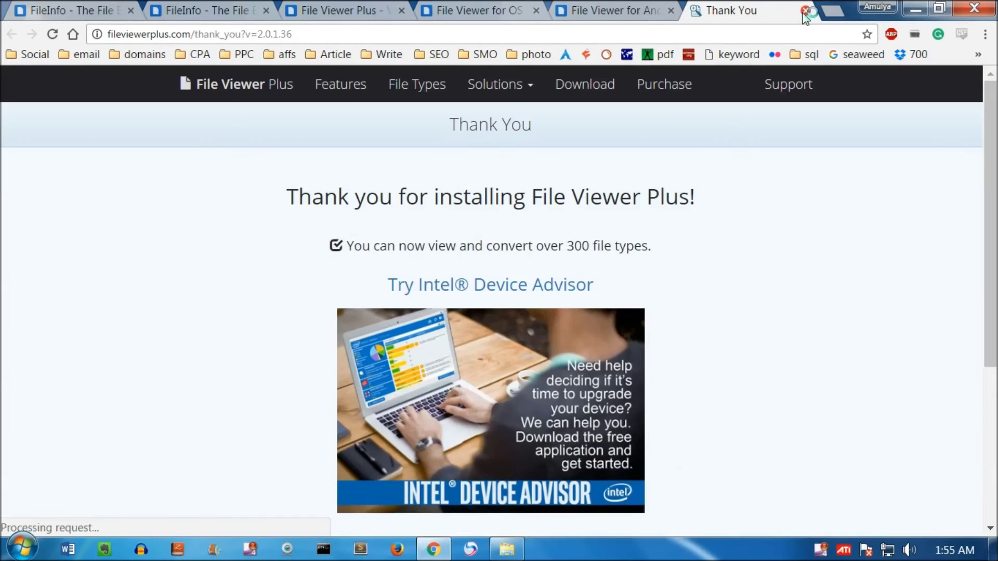
- Close the fileviewerplus.com Thank You tab and minimize Chrome
drag(312, 197, 845, 201)
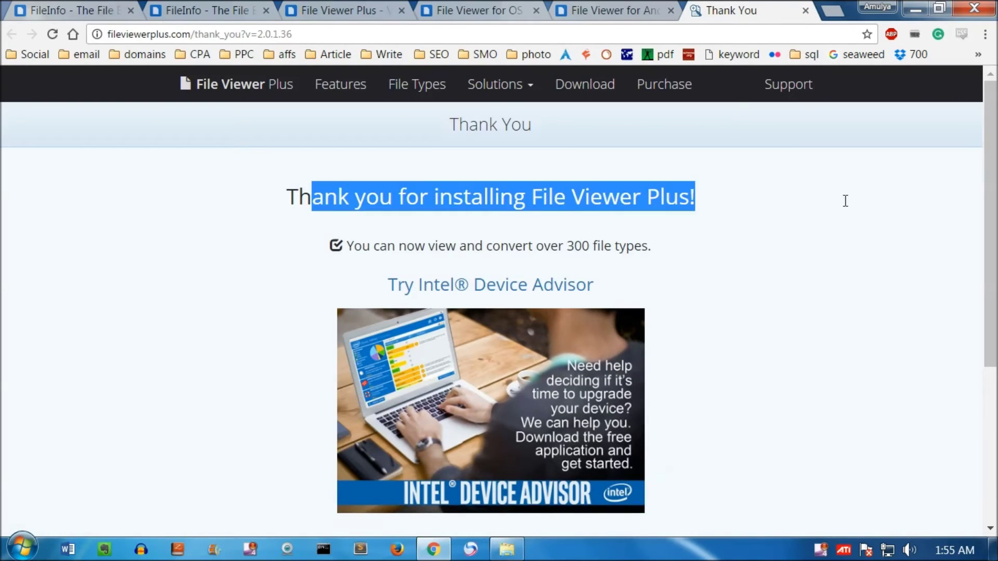
scroll(696, 375, down, 5)
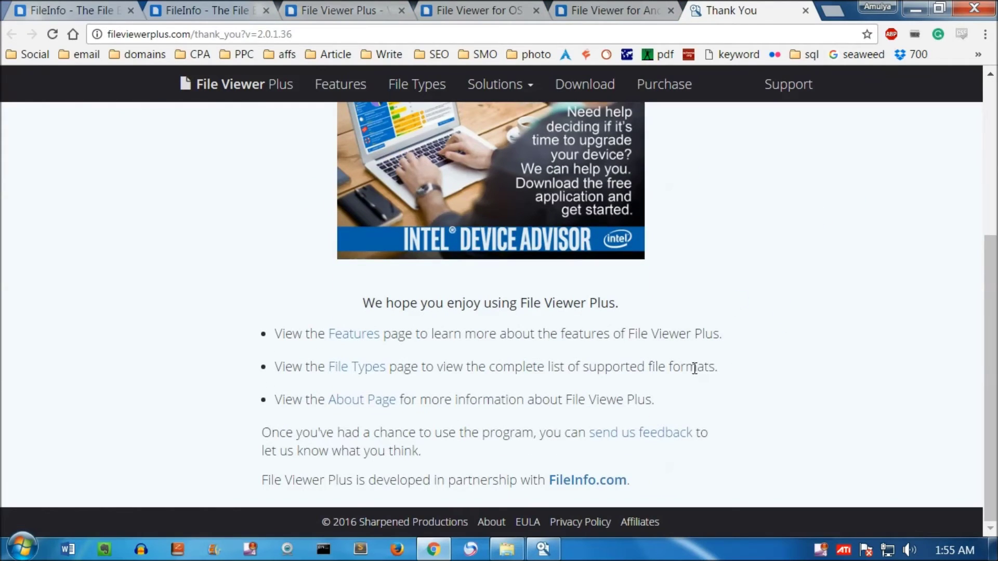
click(805, 11)
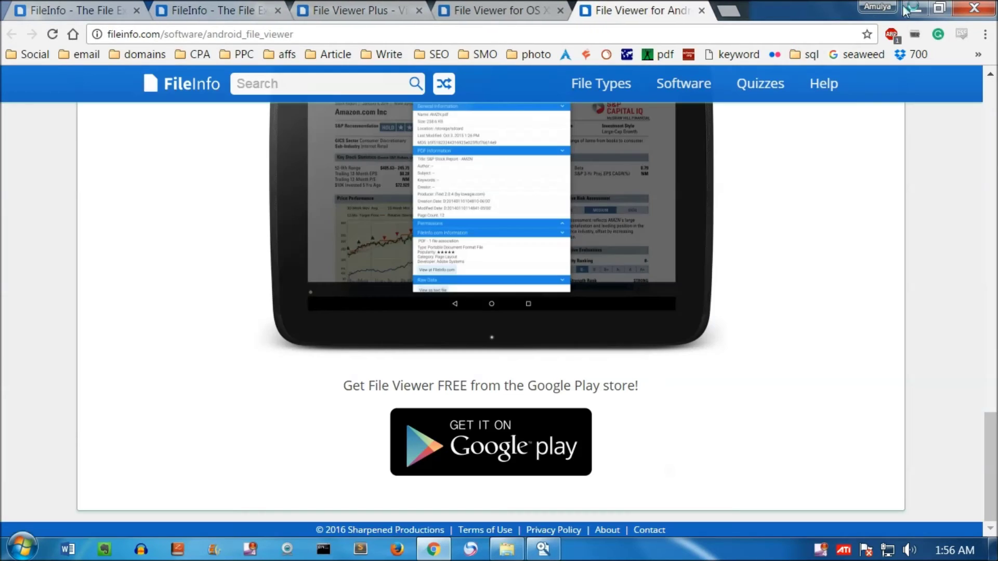
click(908, 9)
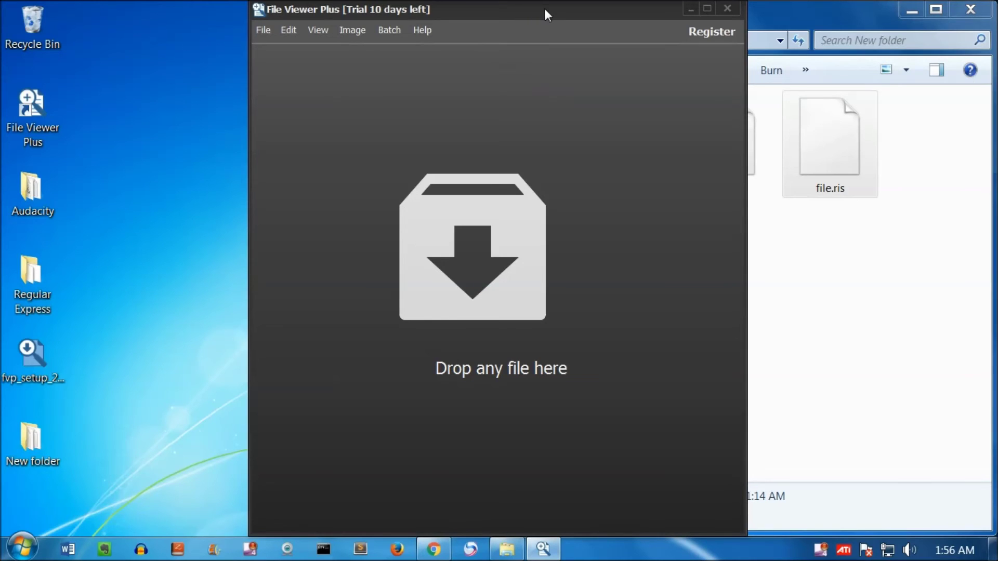
- Restart File Viewer Plus on the left half of the screen and drop file.bibtex into it
drag(545, 8, 1, 291)
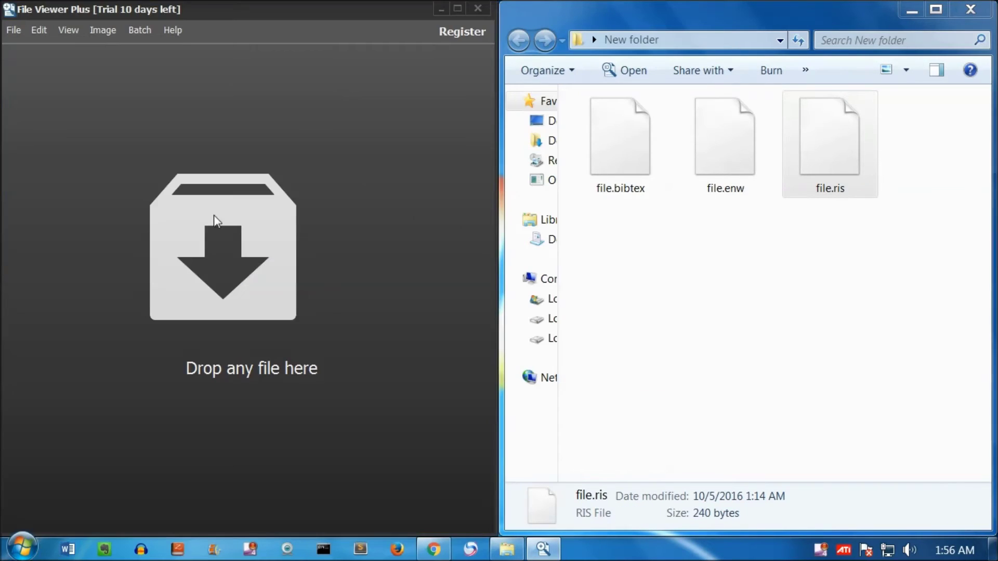
click(477, 8)
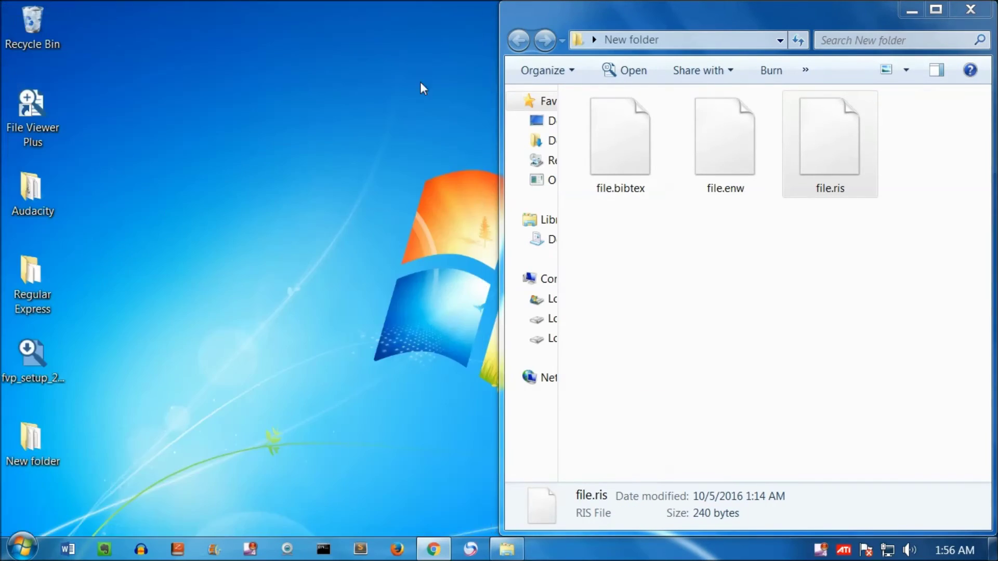
double_click(32, 112)
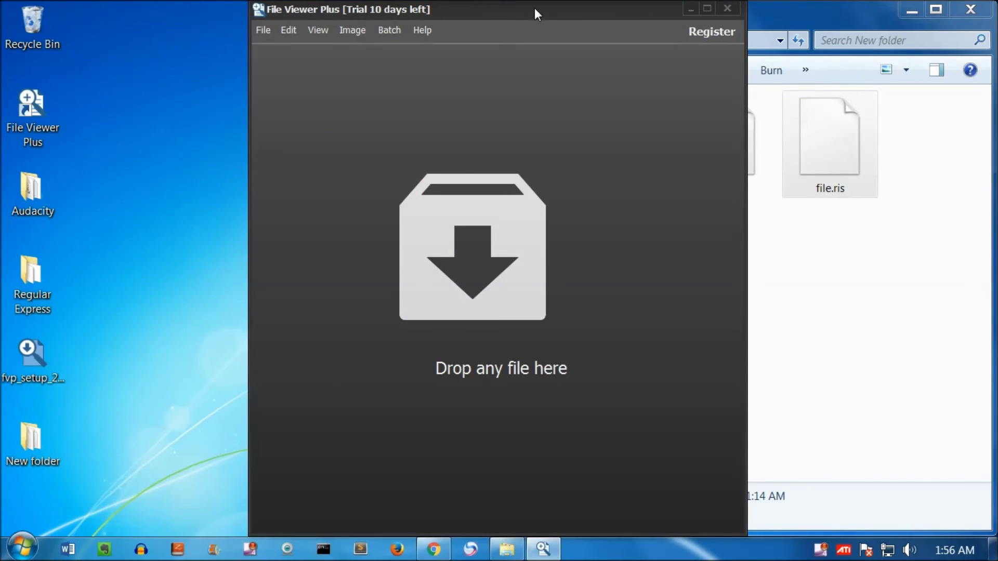
drag(534, 8, 1, 169)
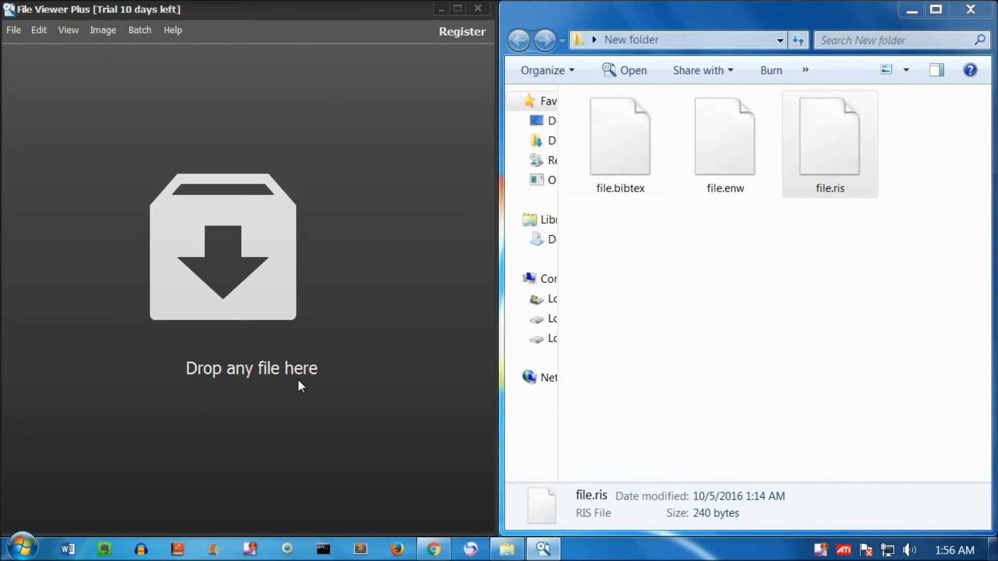
drag(644, 133, 245, 338)
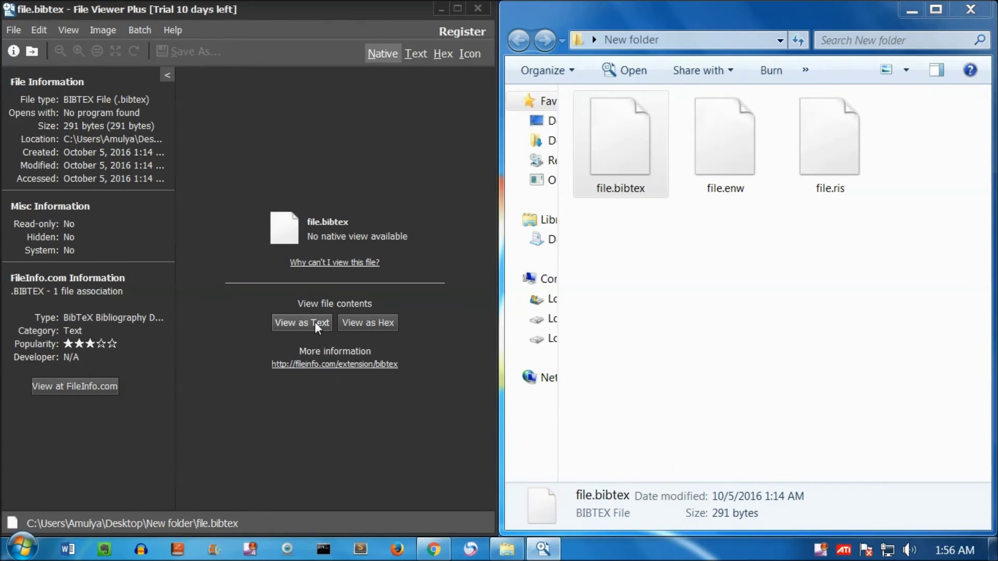
- Show file.bibtex in Text, Hex and Icon views, then go back to the Native tab
click(315, 324)
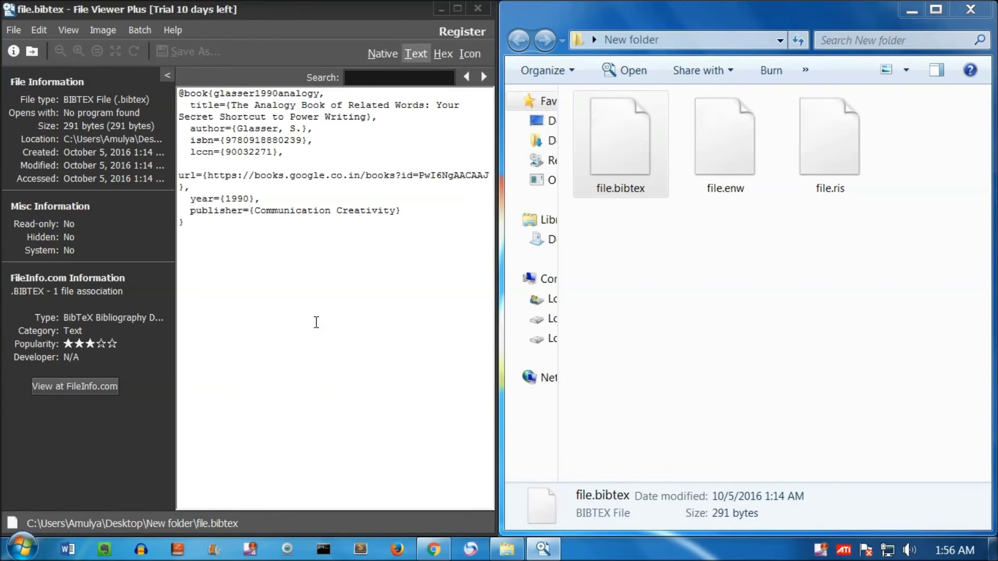
drag(392, 230, 221, 89)
click(355, 270)
click(437, 57)
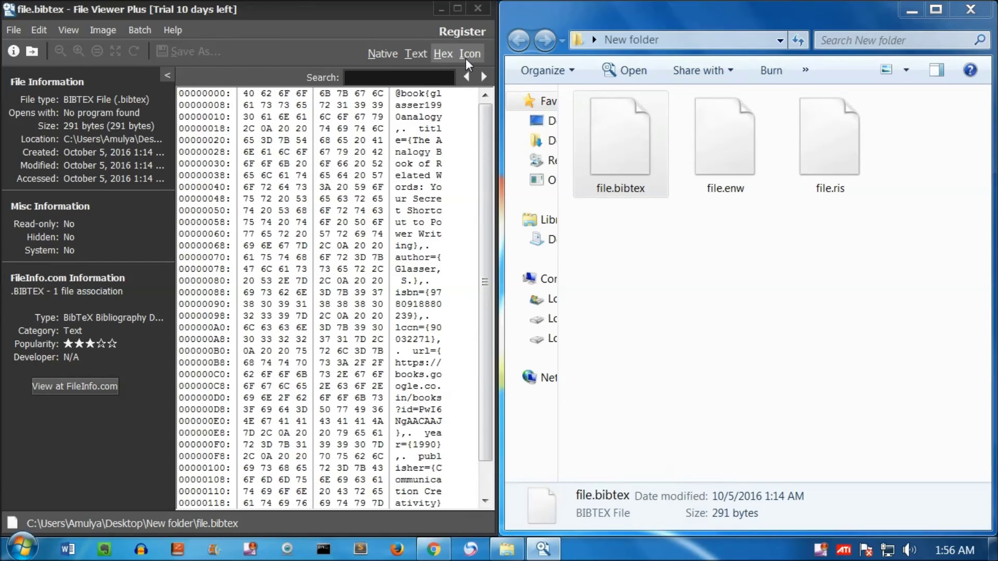
click(467, 57)
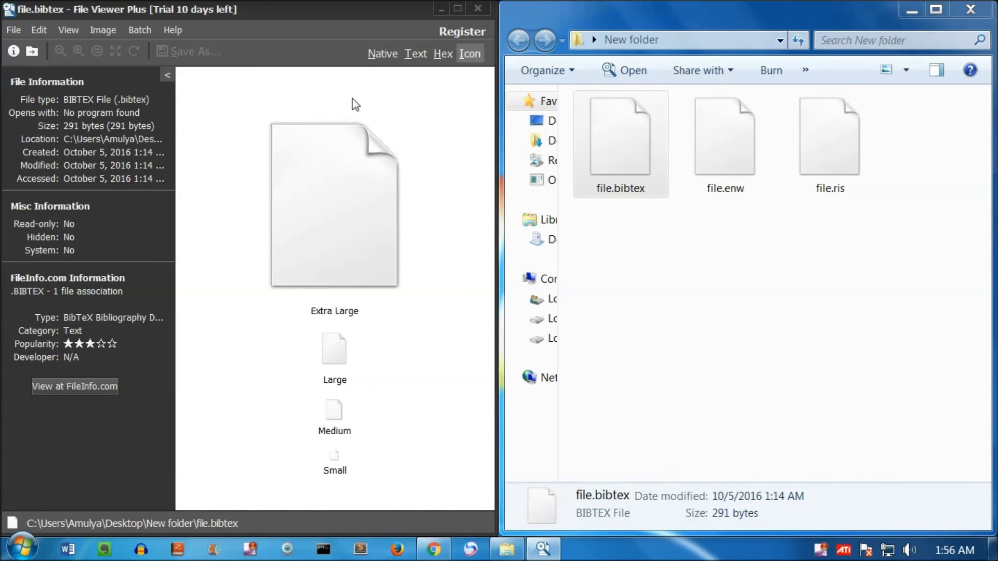
click(376, 52)
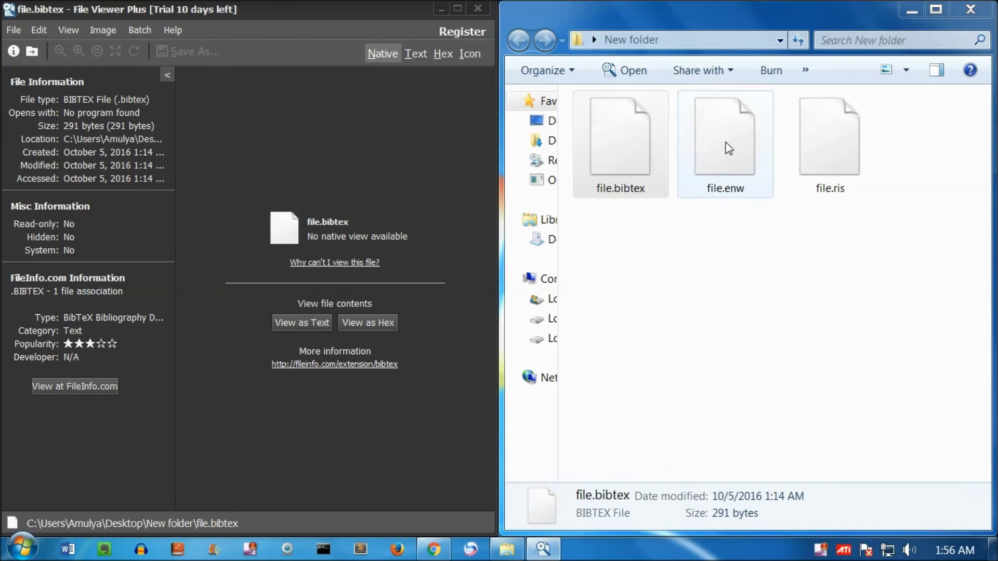
- Open file.enw and view it as Text, Hex and Icon, then drop in file.ris
drag(729, 149, 317, 347)
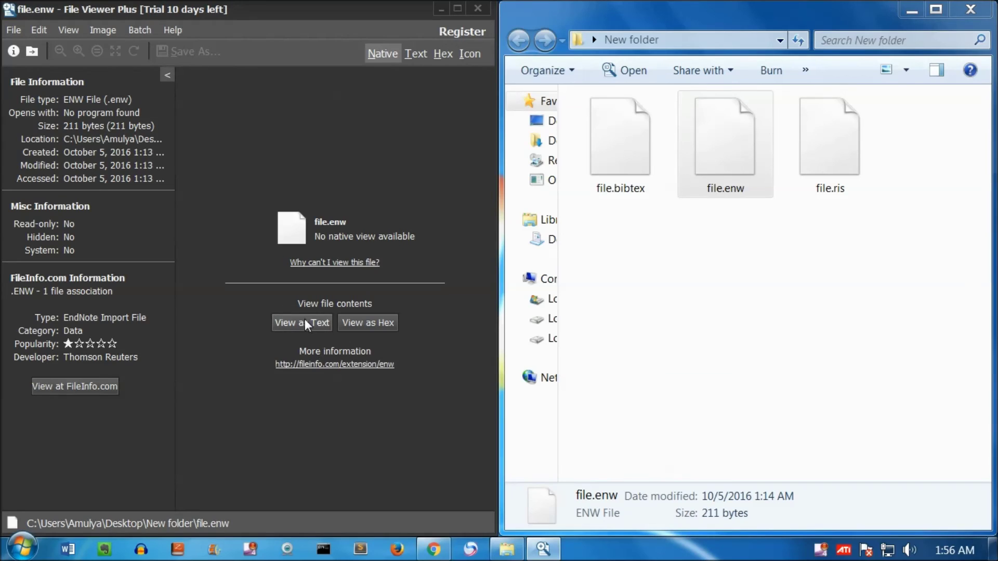
click(304, 328)
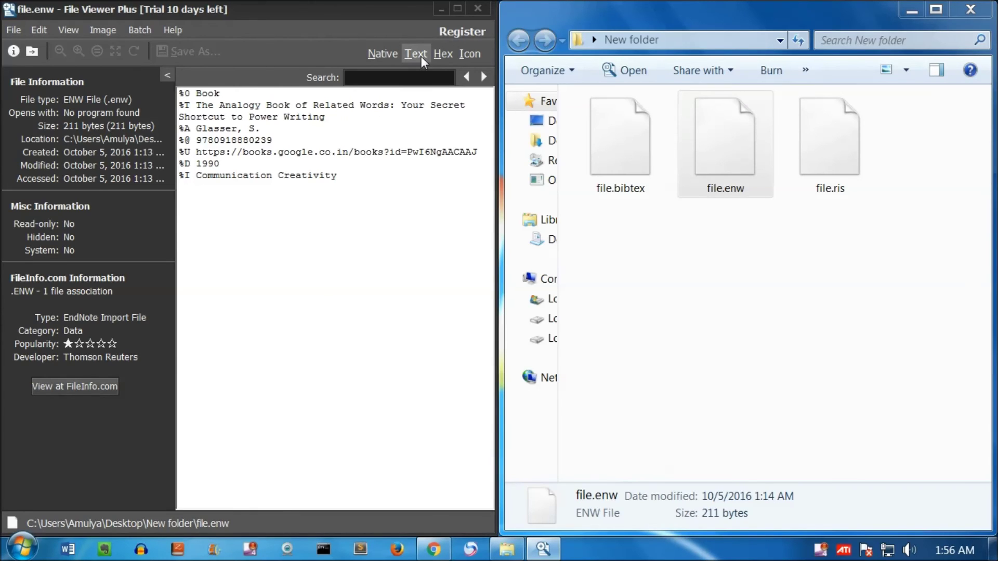
click(443, 54)
click(470, 54)
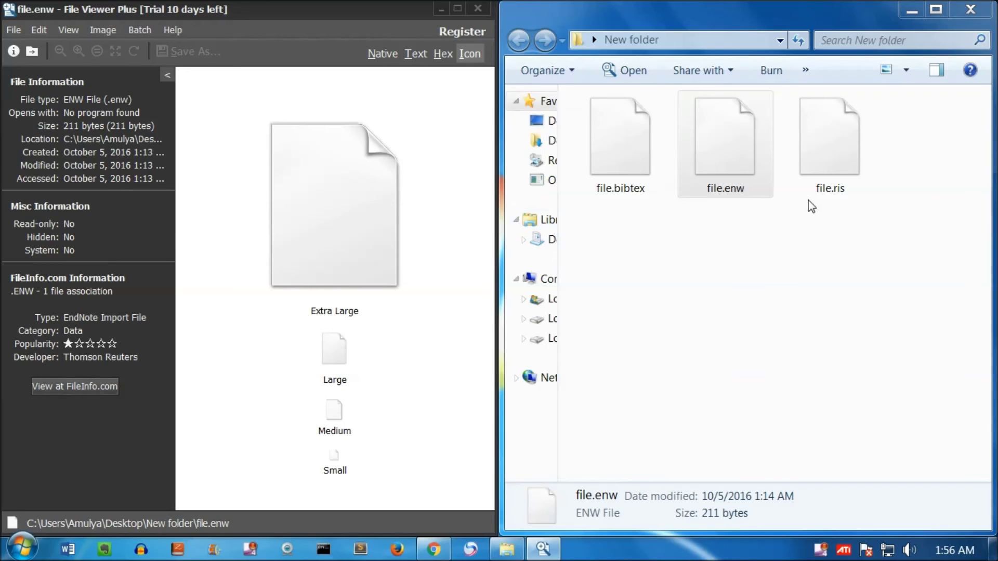
drag(852, 147, 387, 346)
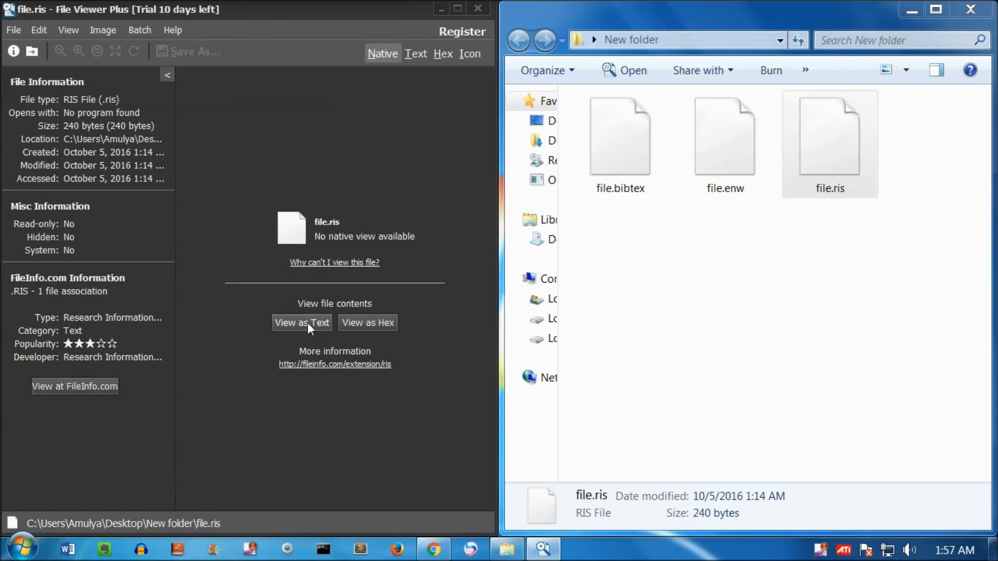
- Show file.ris as RIS text, then as a hex dump, then as icons at four sizes
click(308, 322)
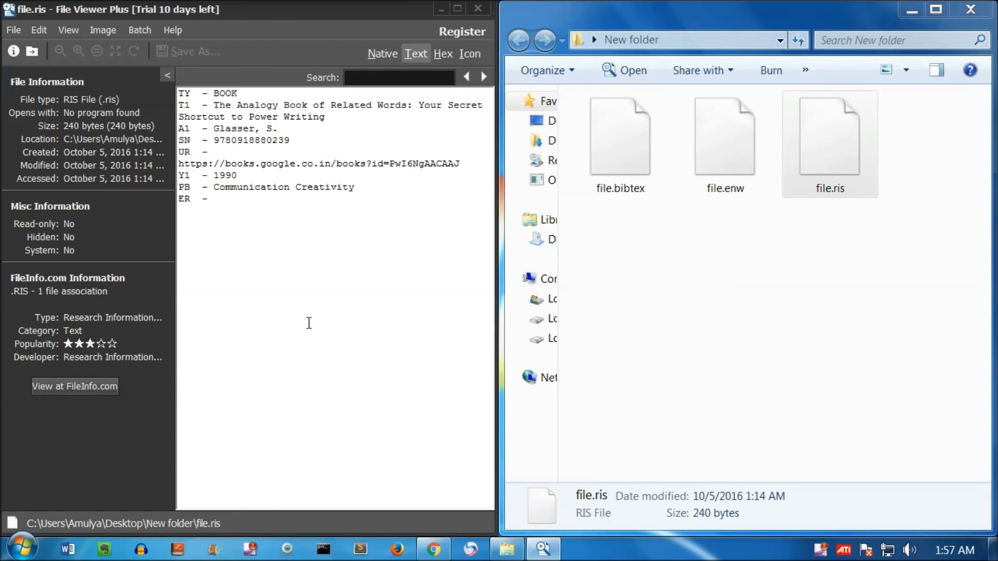
click(438, 57)
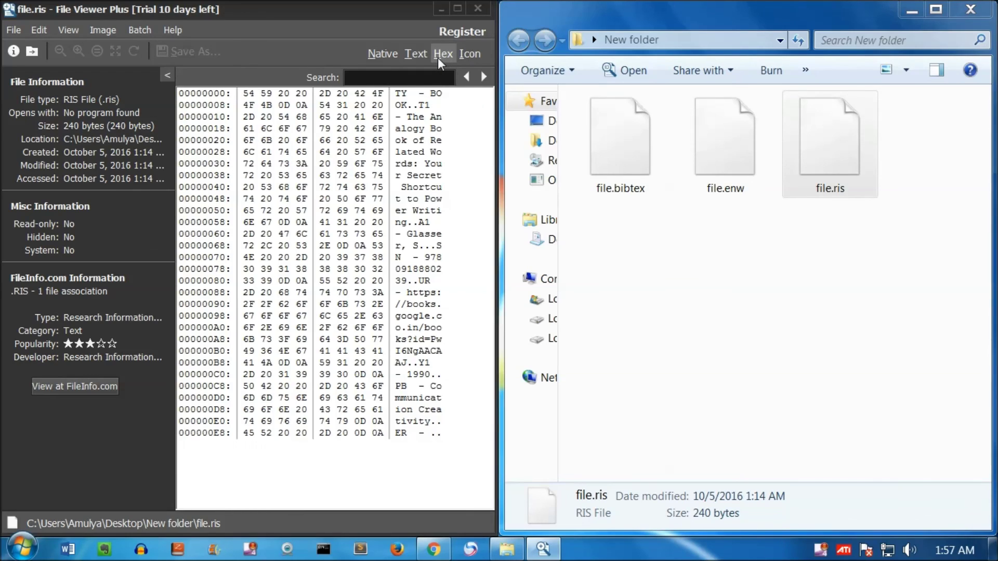
click(471, 56)
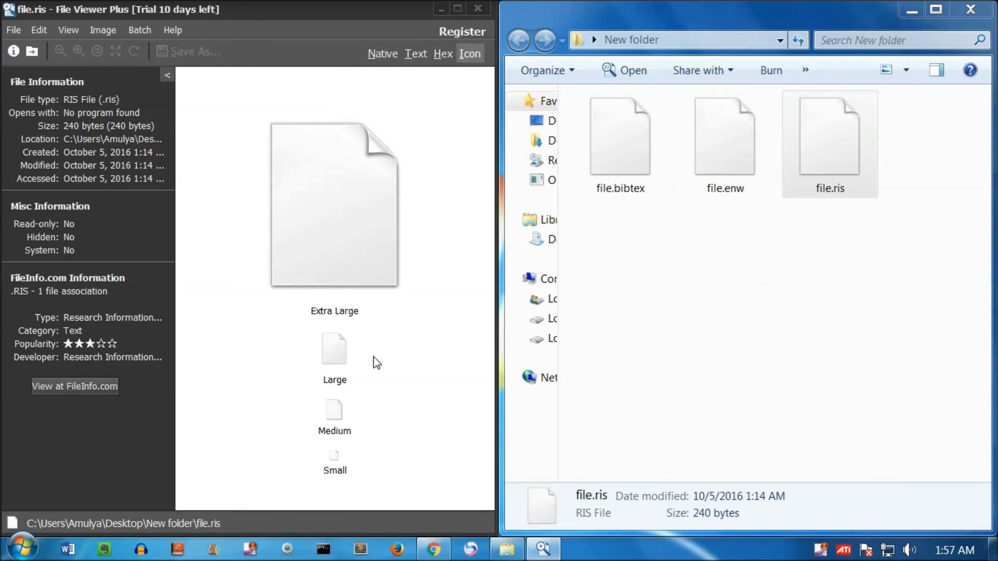